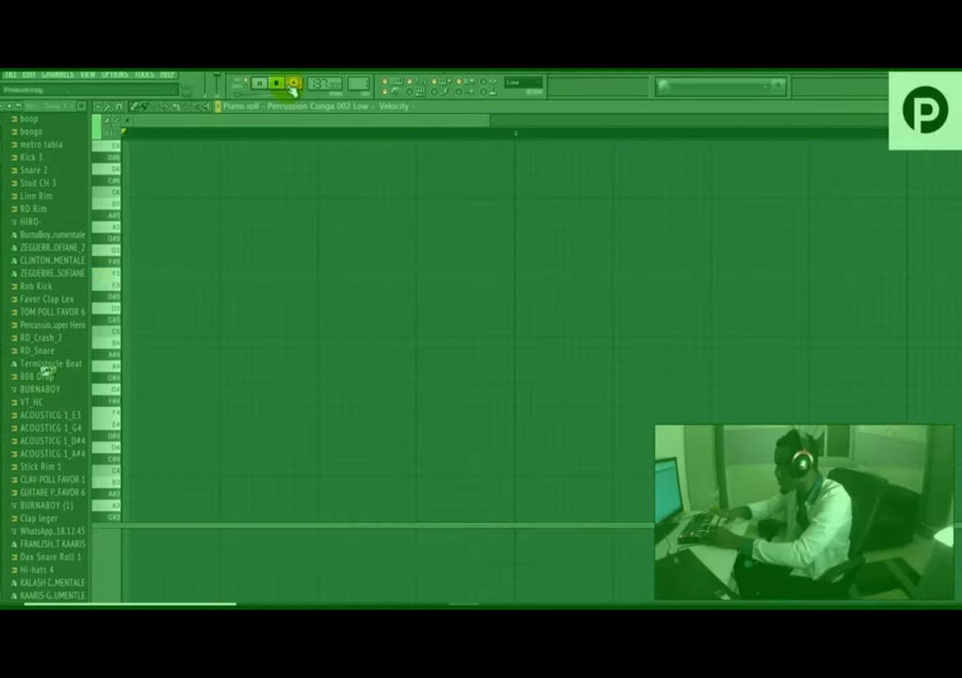
Record a live percussion pattern on F5 and D5 into the Percussion Conga 002 Low channel.
click(290, 85)
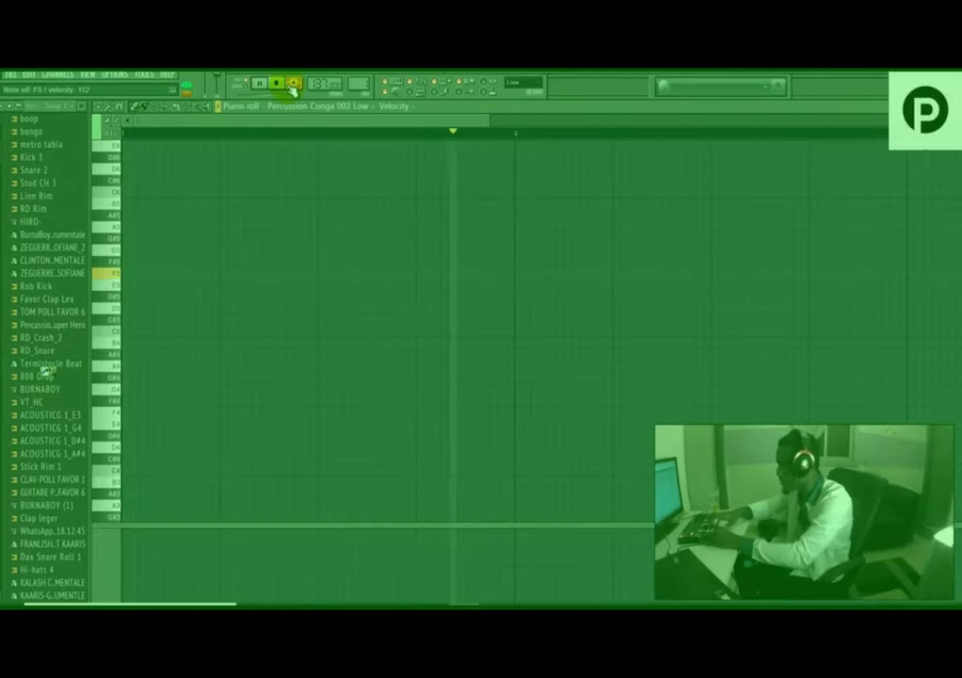
click(167, 275)
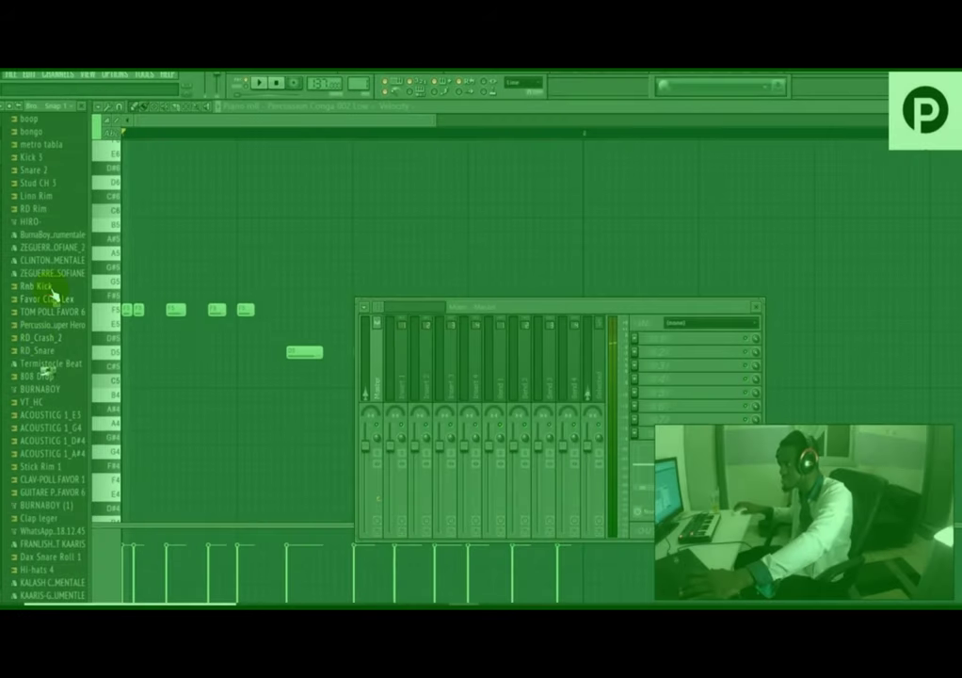
Load the Linn Rim sample into a new channel and open its piano roll.
click(42, 285)
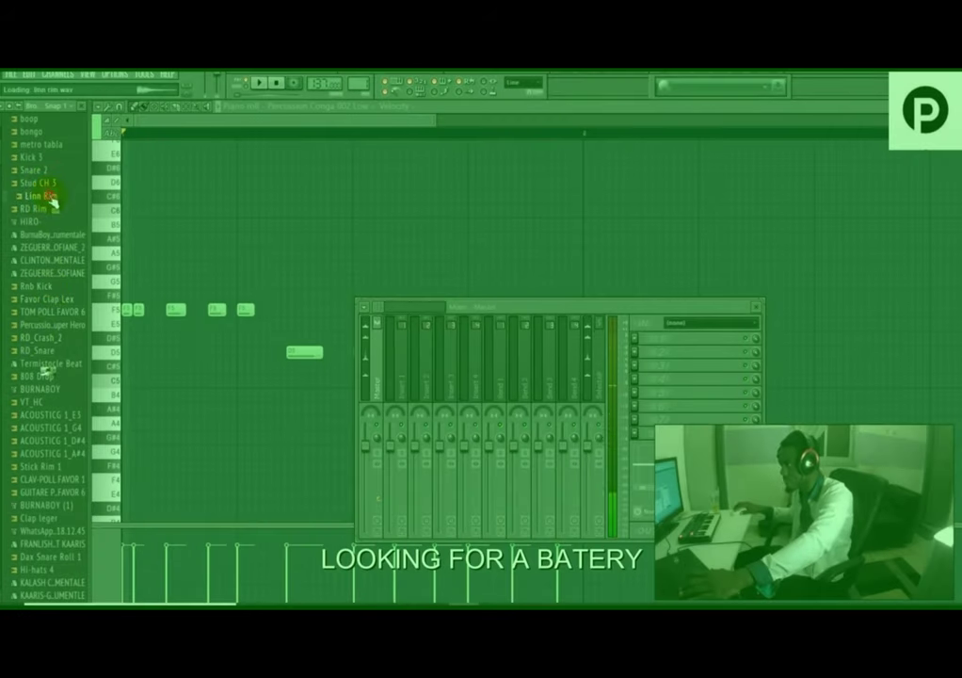
right_click(52, 199)
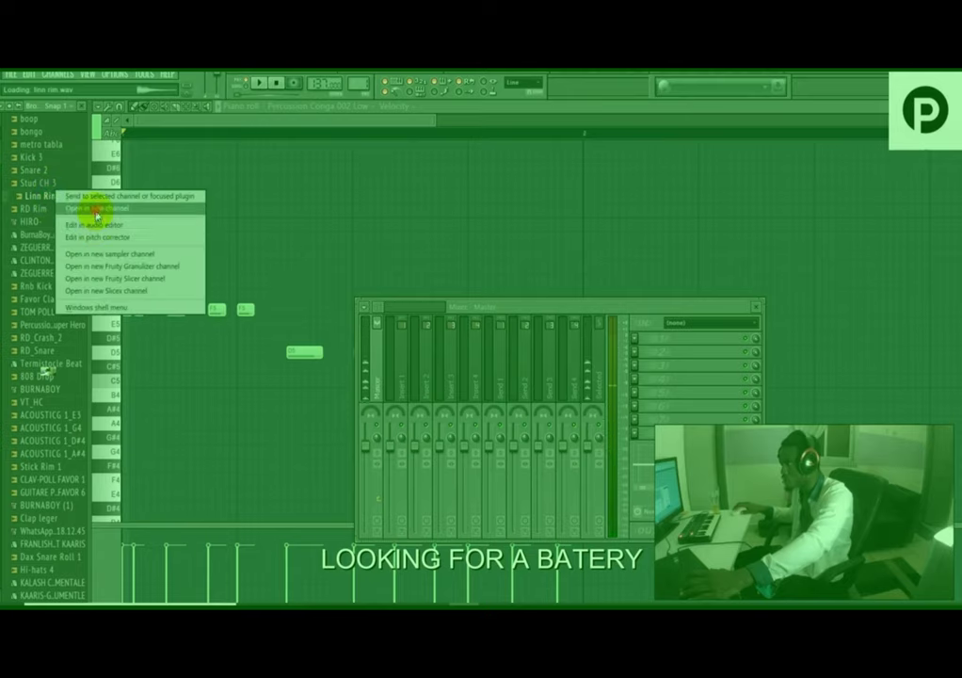
click(475, 240)
click(583, 79)
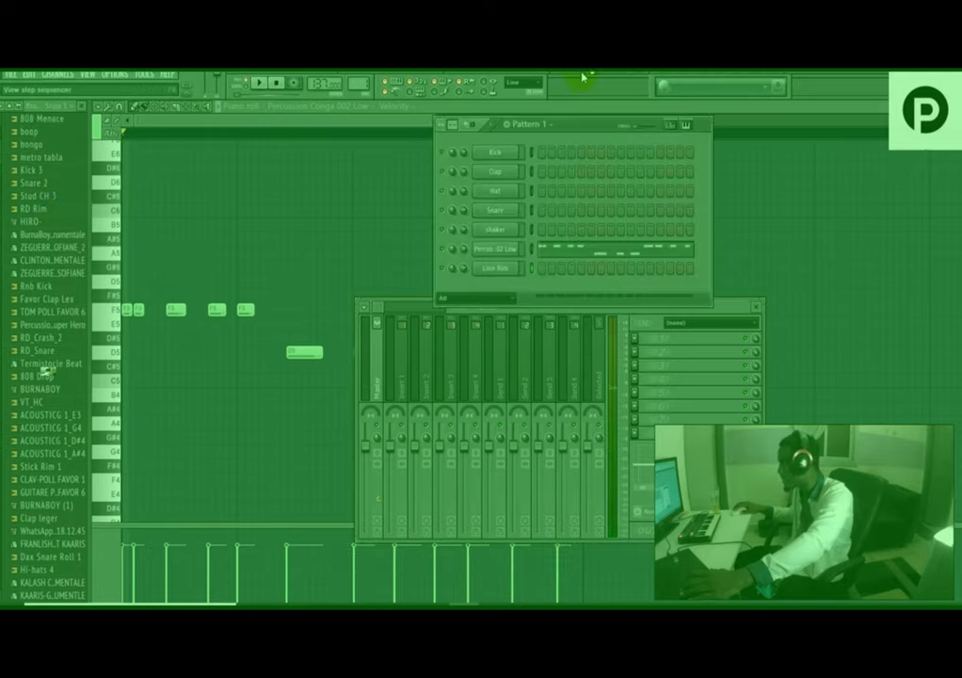
right_click(498, 266)
click(551, 275)
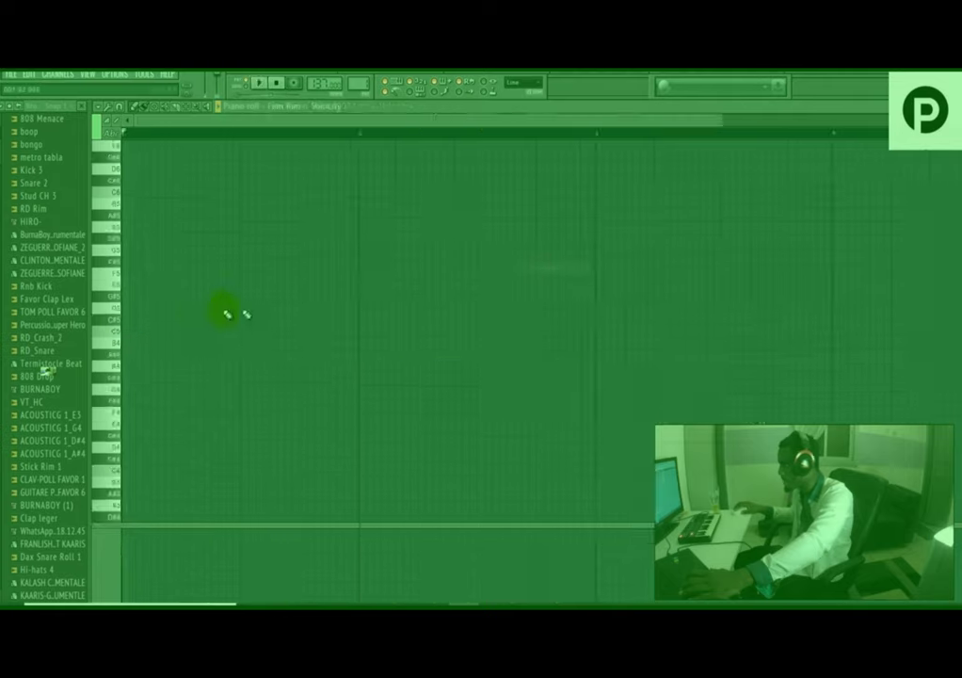
Record a rim rhythm on C5 in the first bar and adjust its notes, adding one near the bar's end.
click(295, 85)
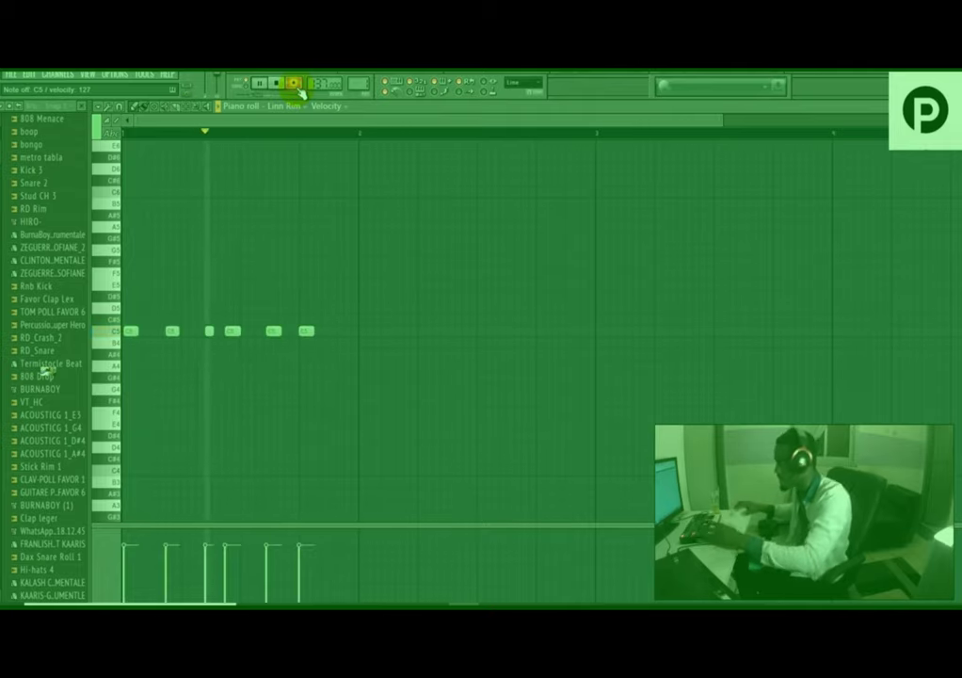
click(294, 84)
click(171, 331)
click(129, 330)
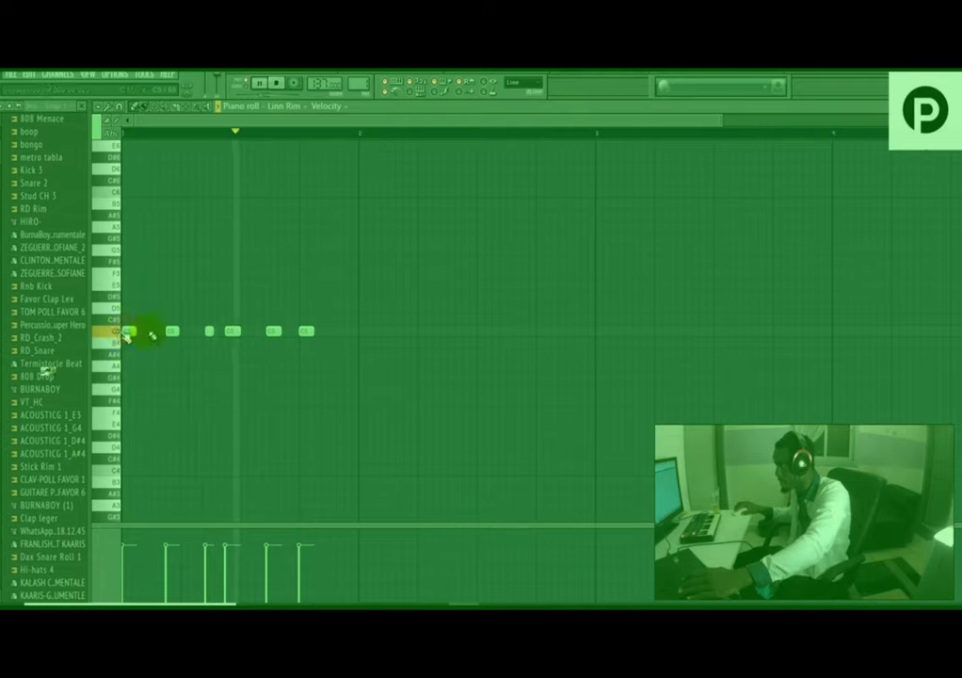
click(344, 331)
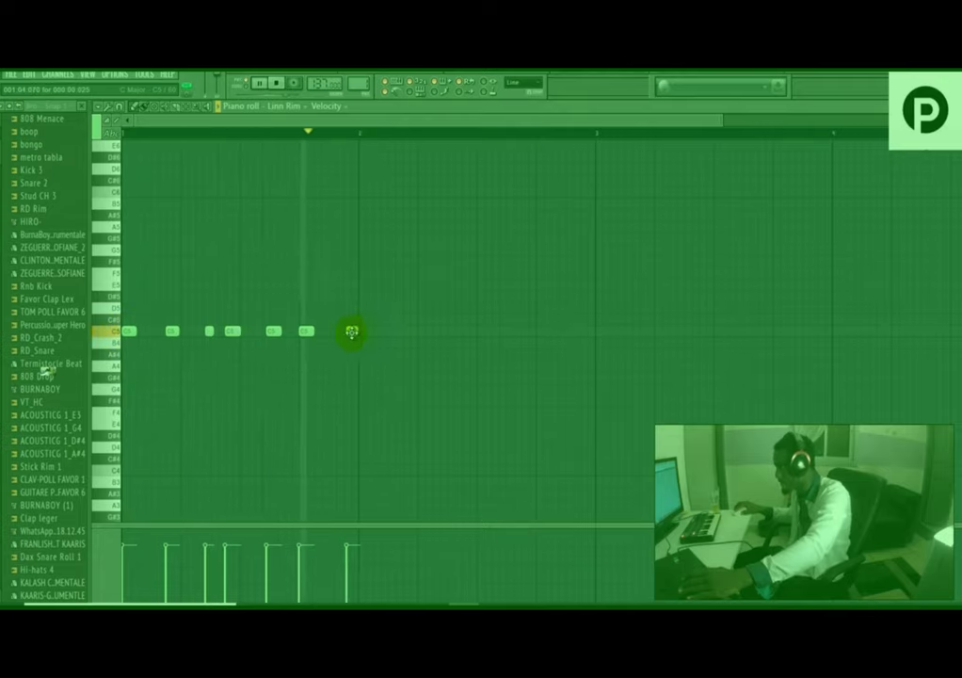
click(168, 330)
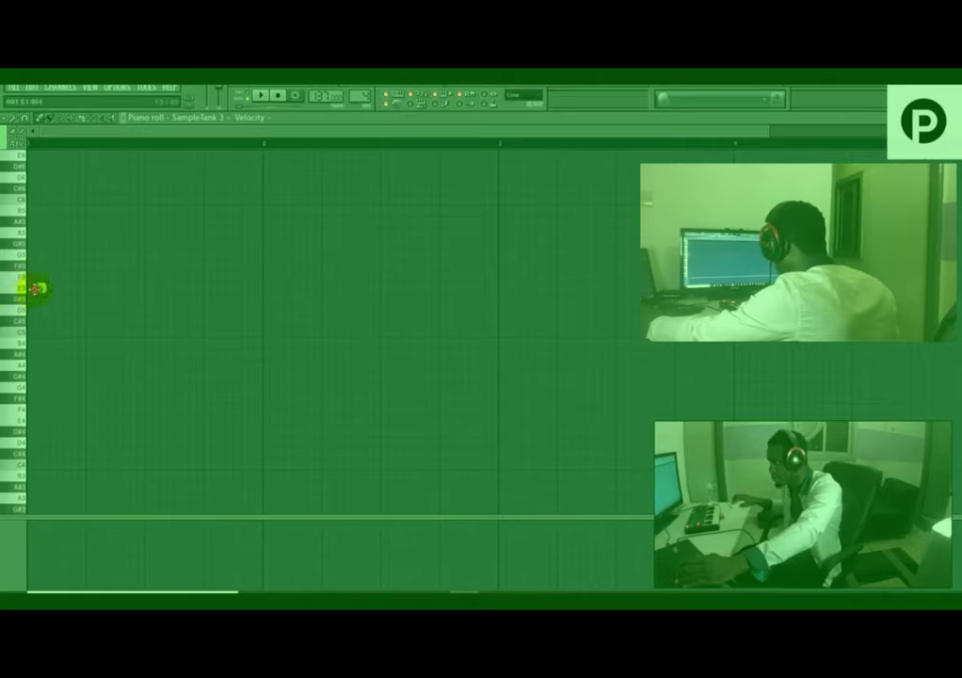
Draw the start of the SampleTank 3 melody with four short E5 notes, a B5 and an A5, and play it.
click(57, 288)
drag(66, 289, 70, 290)
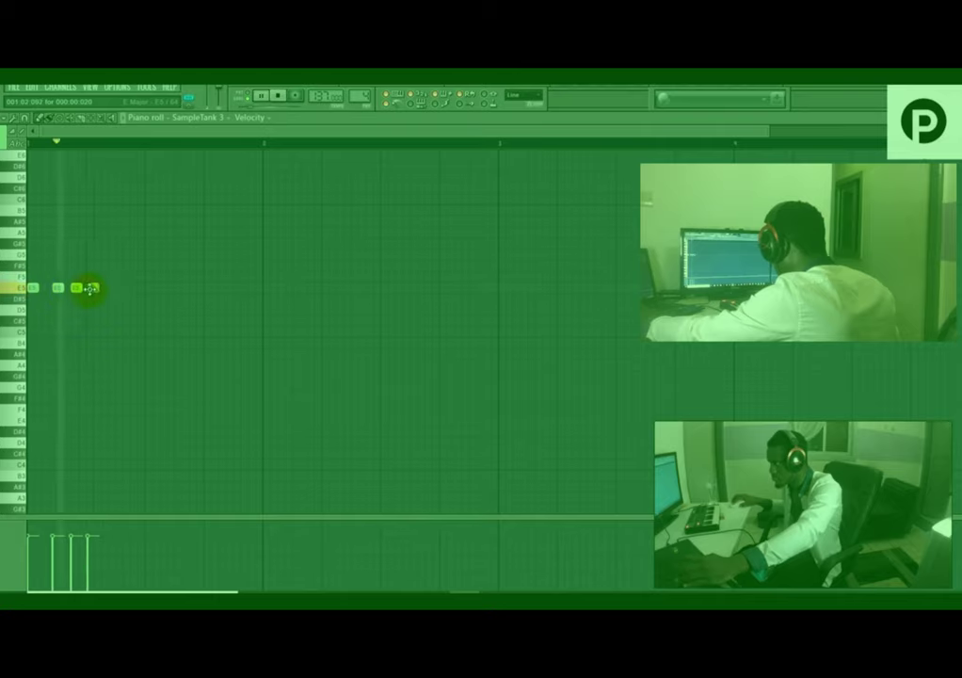
scroll(92, 289, up, 1)
key(space)
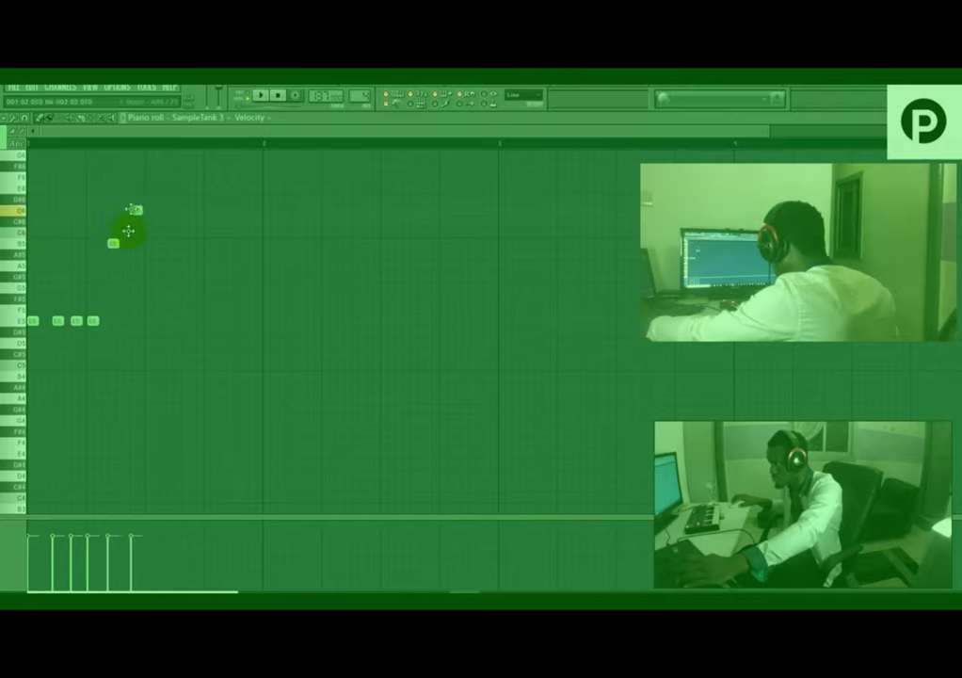
drag(136, 265, 133, 265)
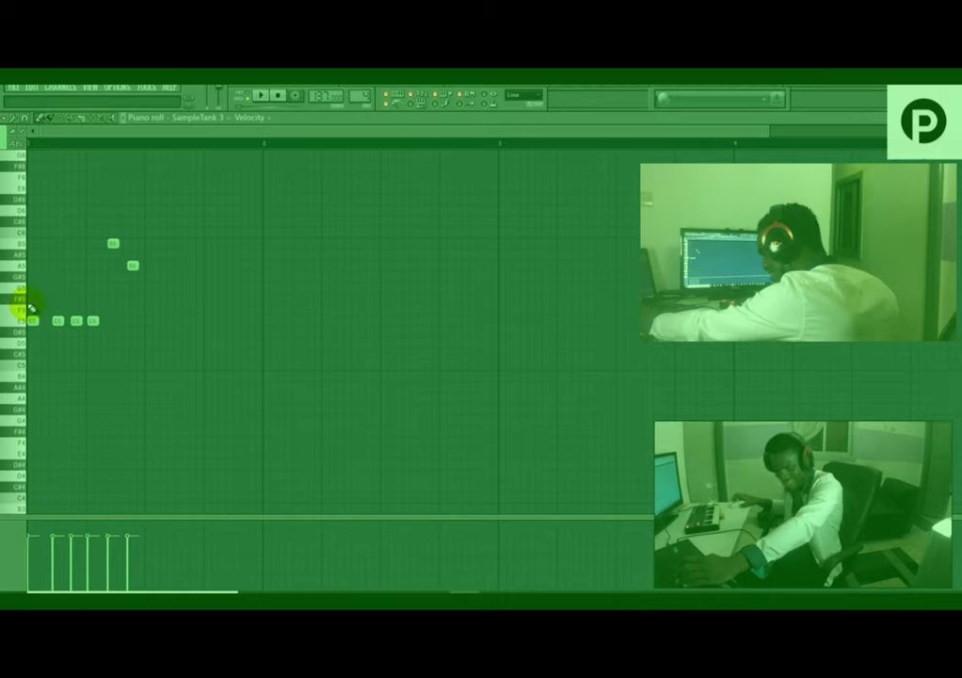
key(space)
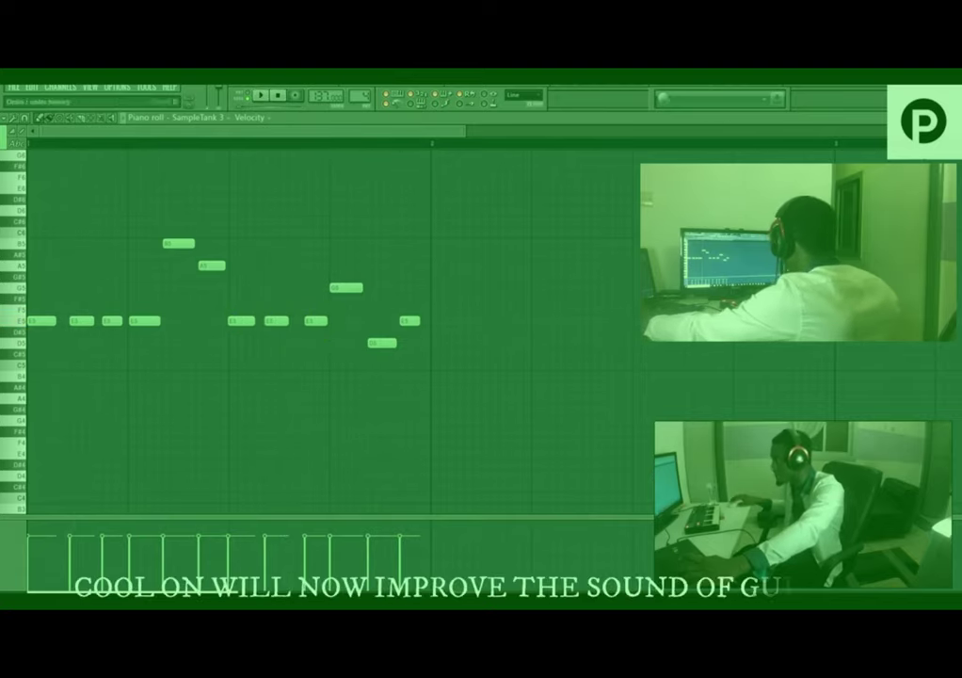
Link the SampleTank 3 channel to mixer insert 1 and start playback.
key(F9)
right_click(317, 376)
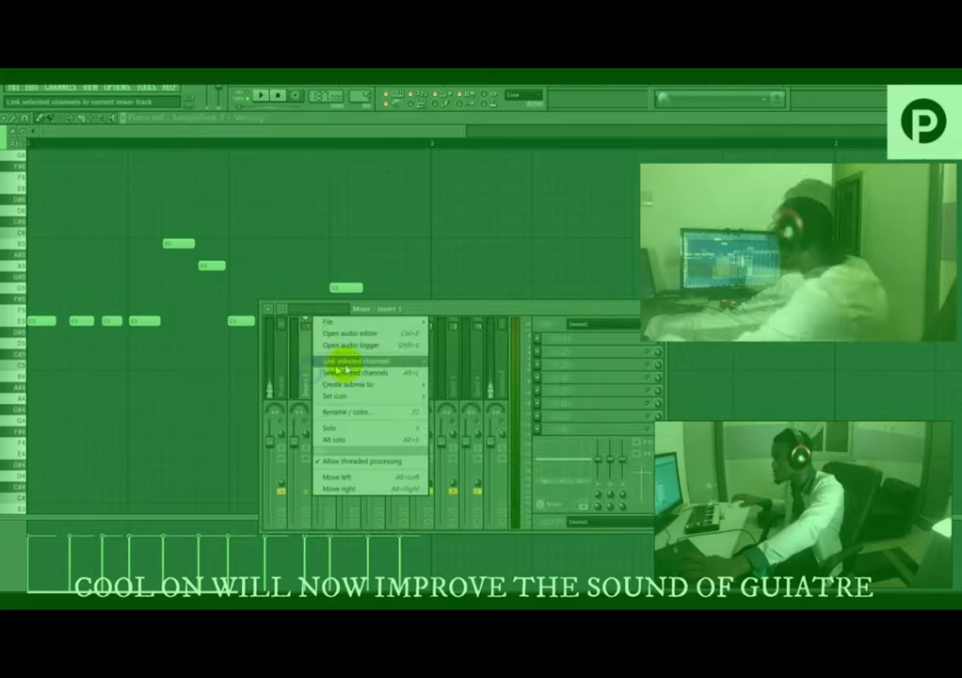
click(455, 369)
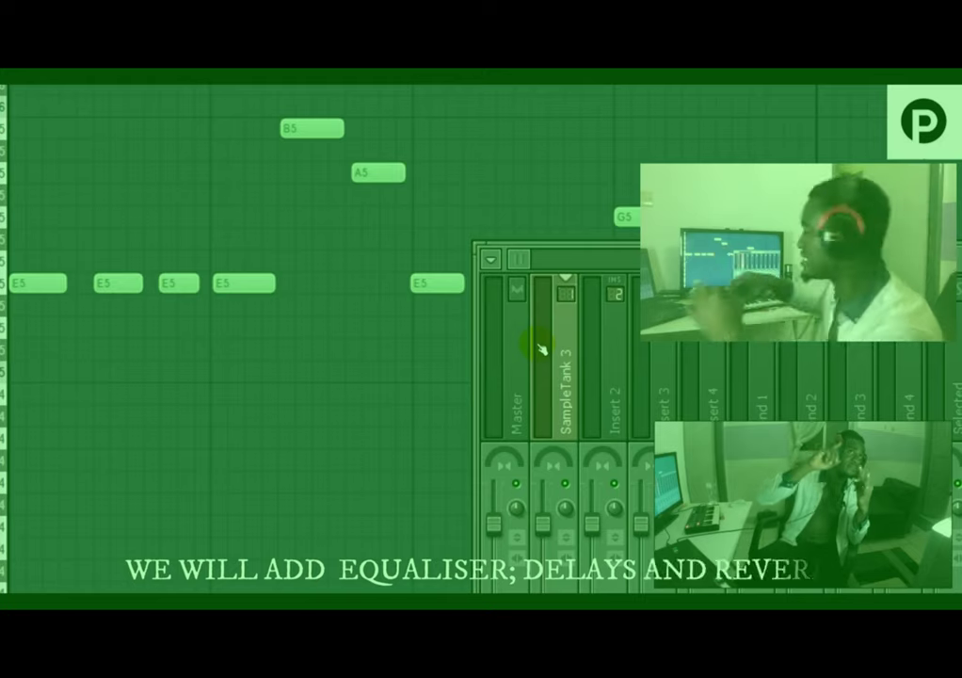
key(space)
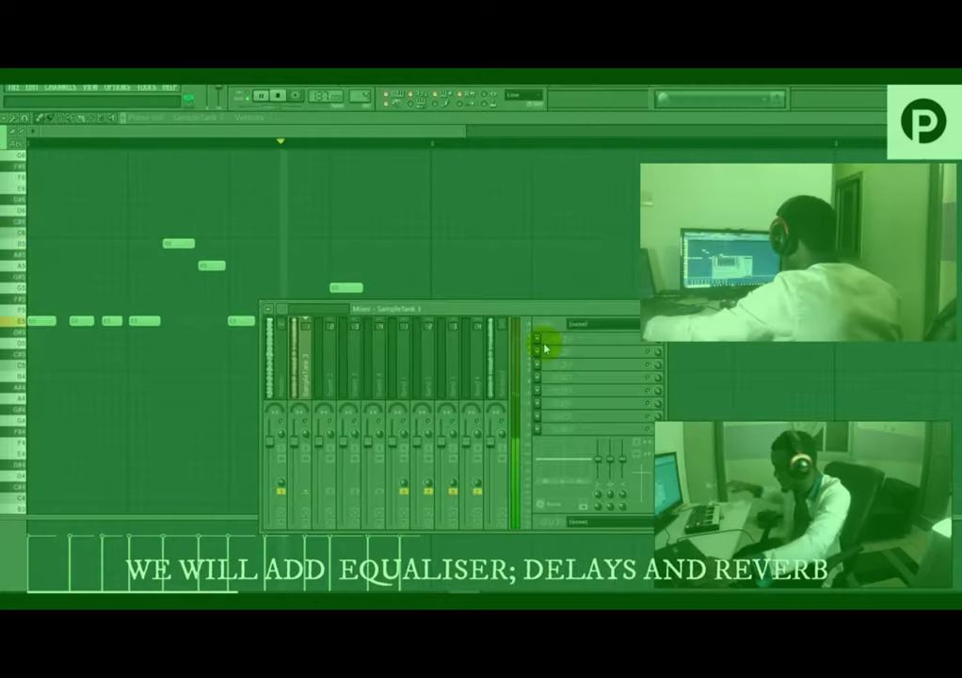
Add Fruity Delay Bank to the first effect slot of the SampleTank 3 track and adjust its mix level.
click(544, 349)
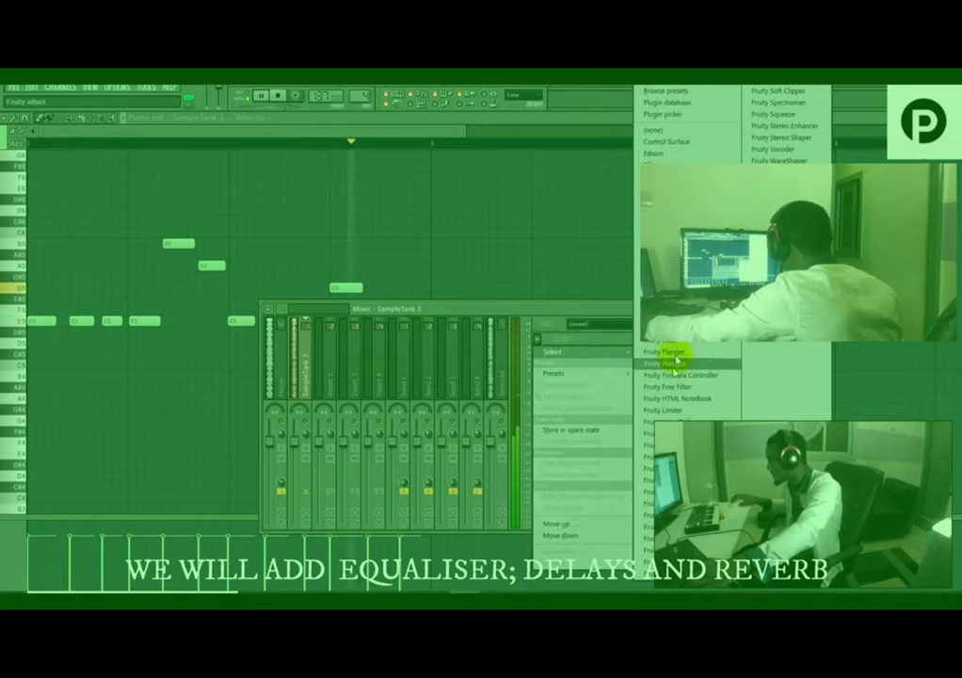
click(672, 328)
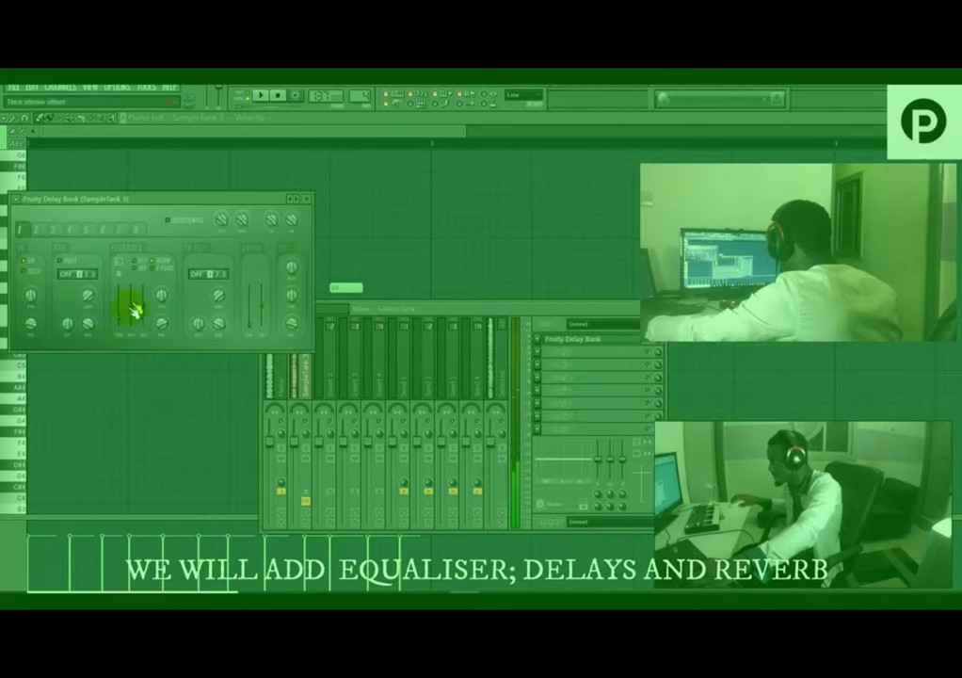
click(649, 350)
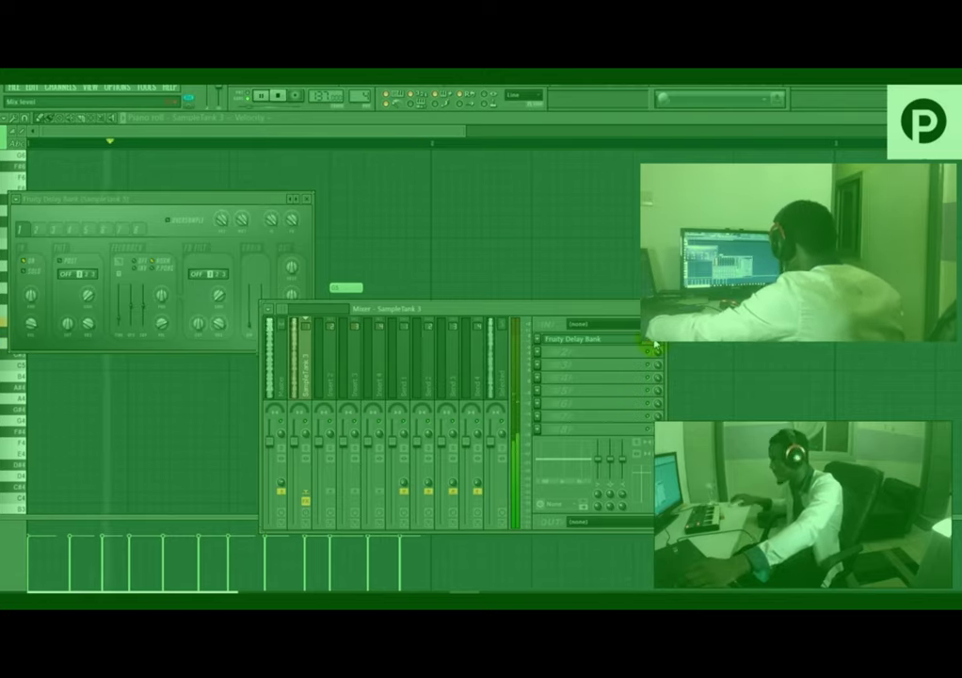
Add Fruity Reeverb 2 to the second effect slot, adjust its room, and close both effect windows.
click(539, 361)
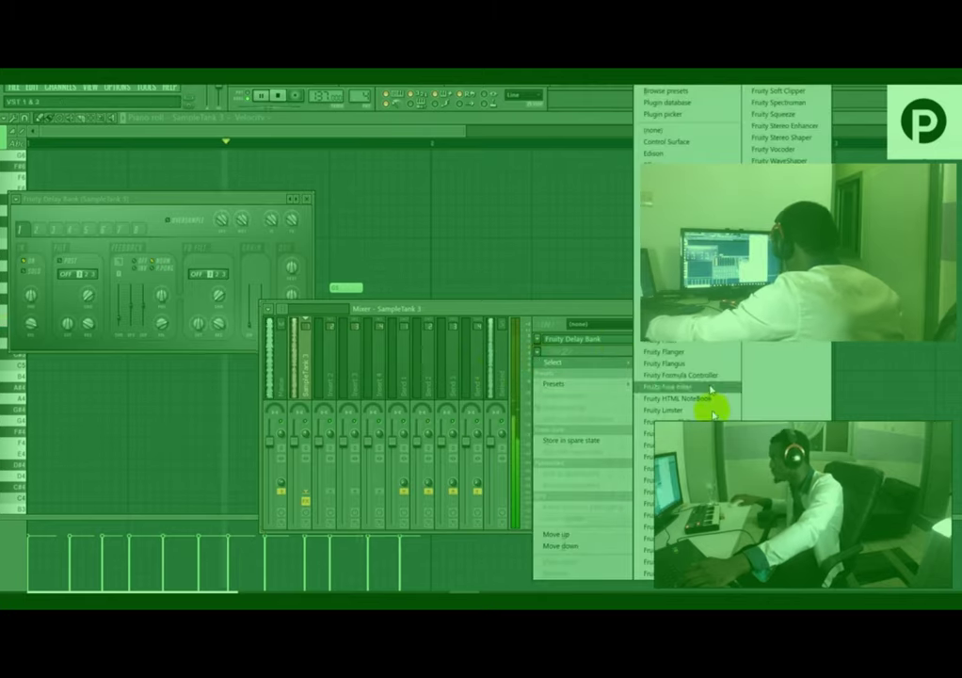
click(649, 561)
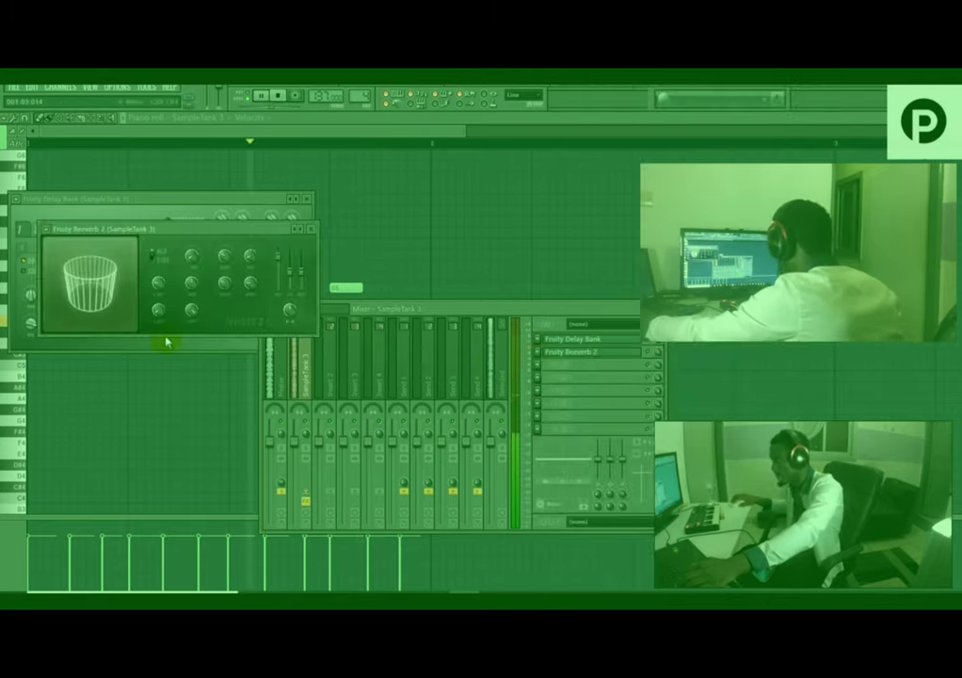
key(space)
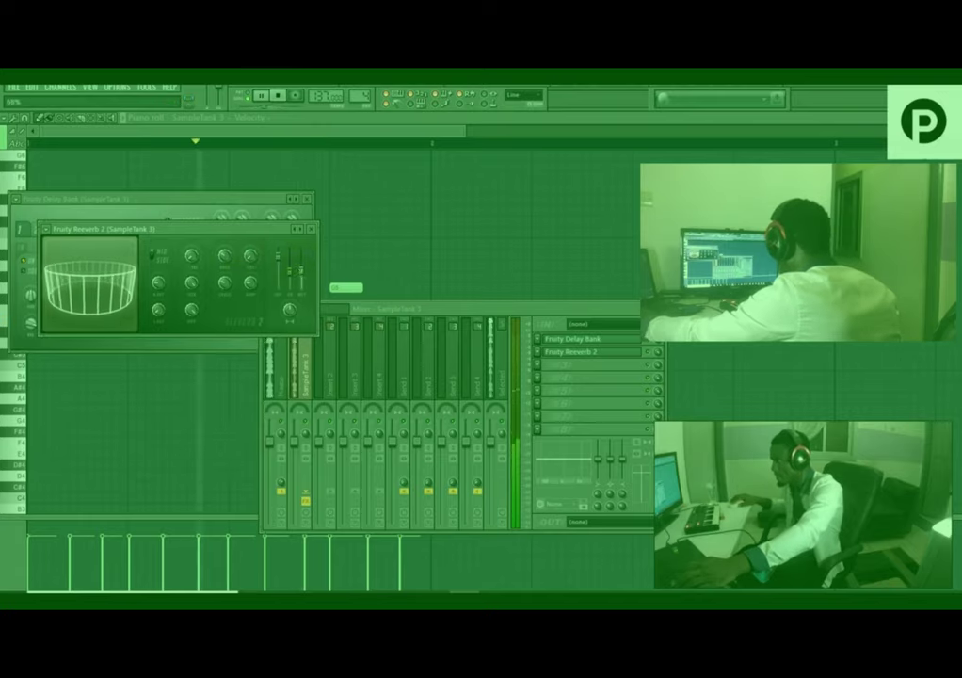
click(311, 229)
click(306, 199)
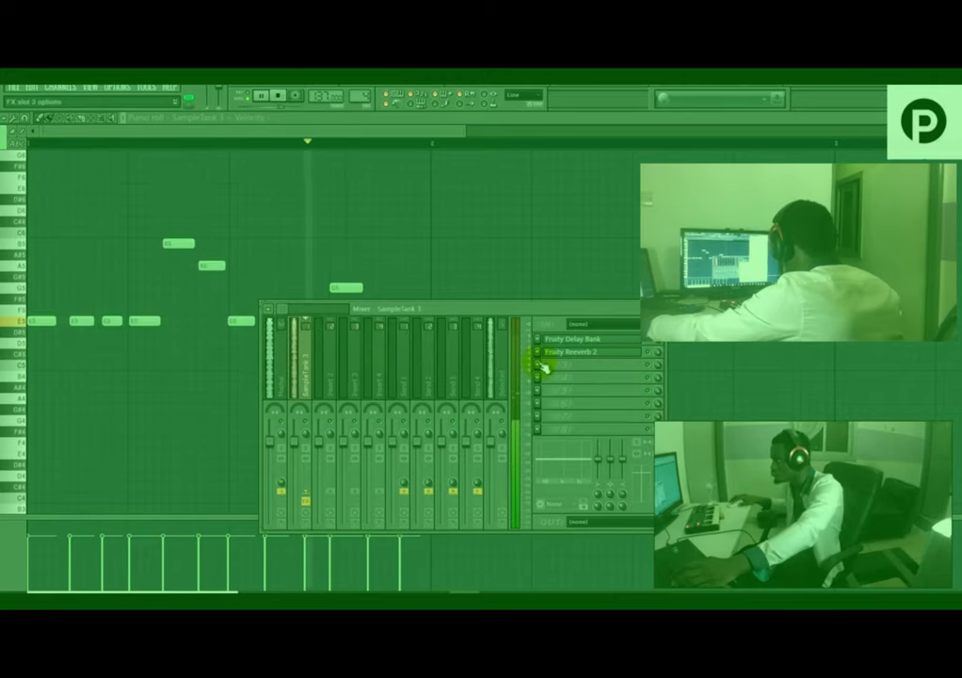
Add Fruity Parametric EQ 2 to the third effect slot and boost band 5 of its curve.
click(546, 363)
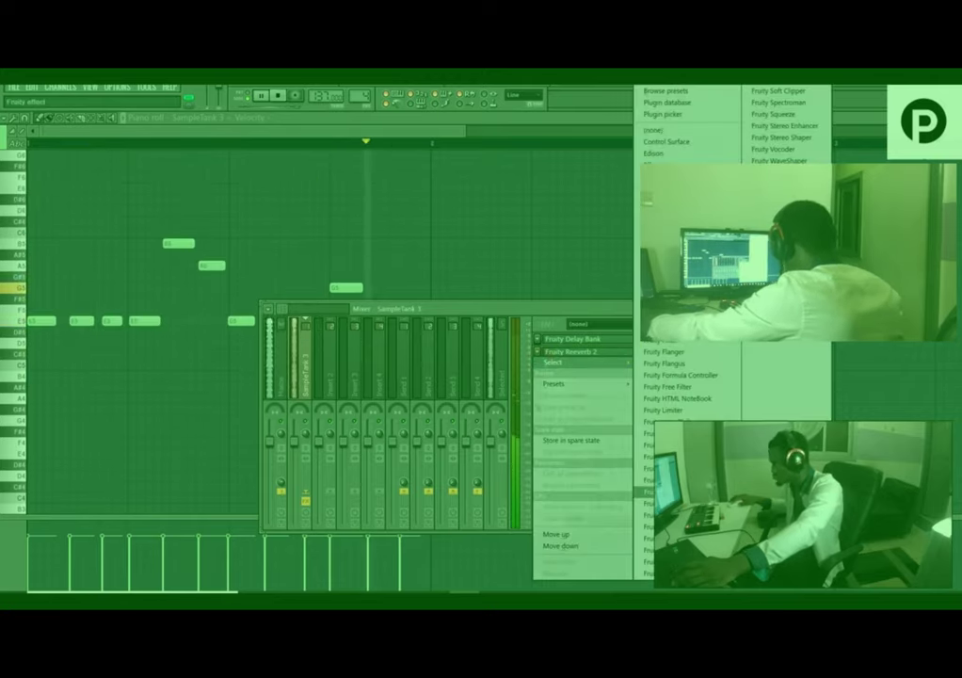
click(678, 480)
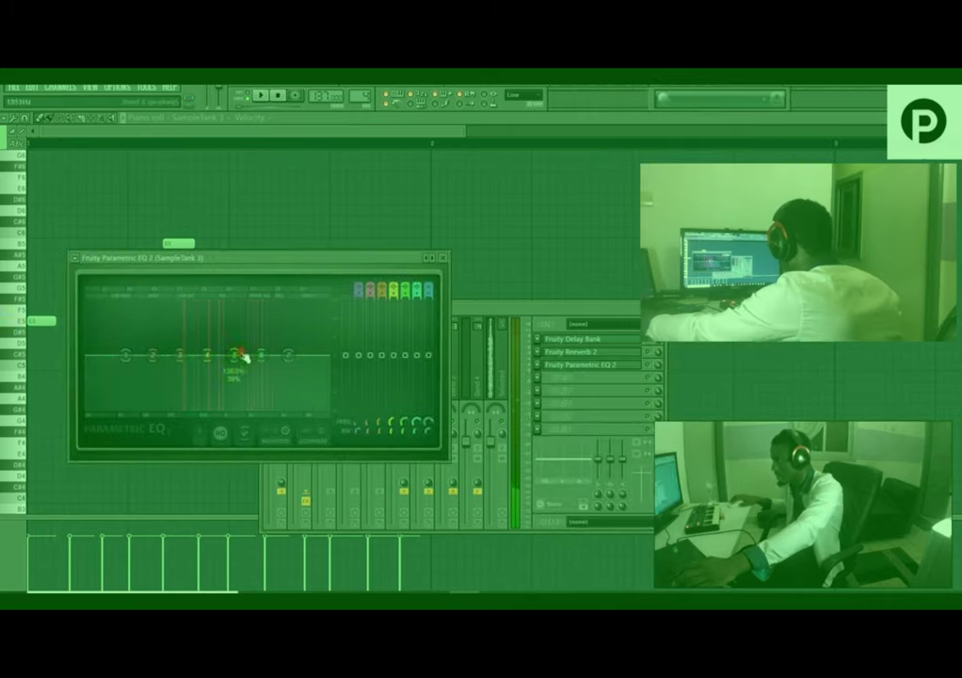
drag(243, 360, 236, 337)
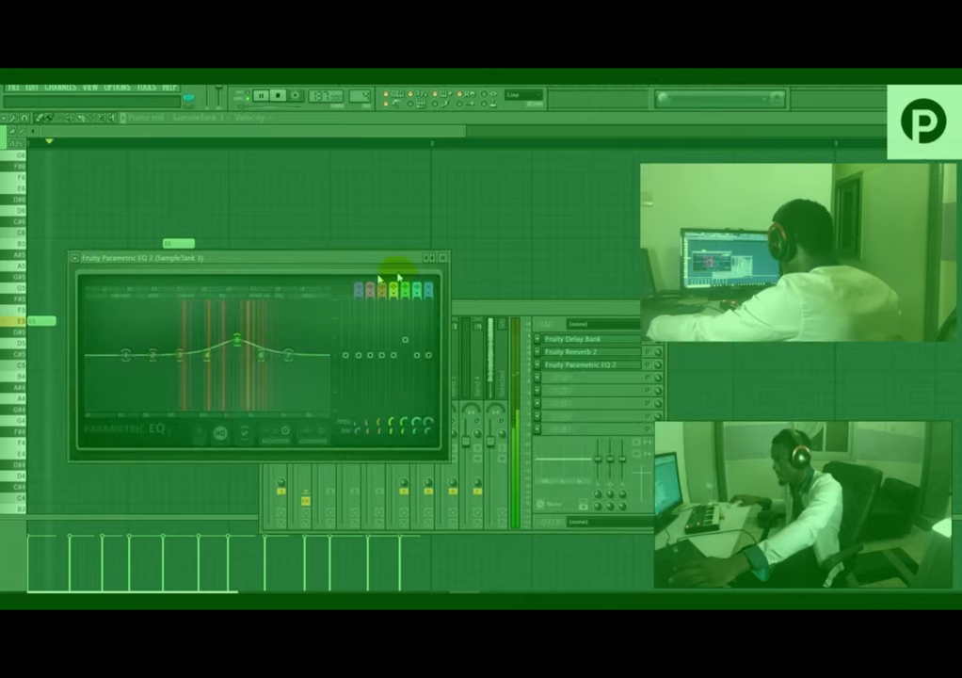
Switch the EQ to the high-pass and low-pass preset and narrow its range, with the low pass at about 3.2 kHz.
click(426, 258)
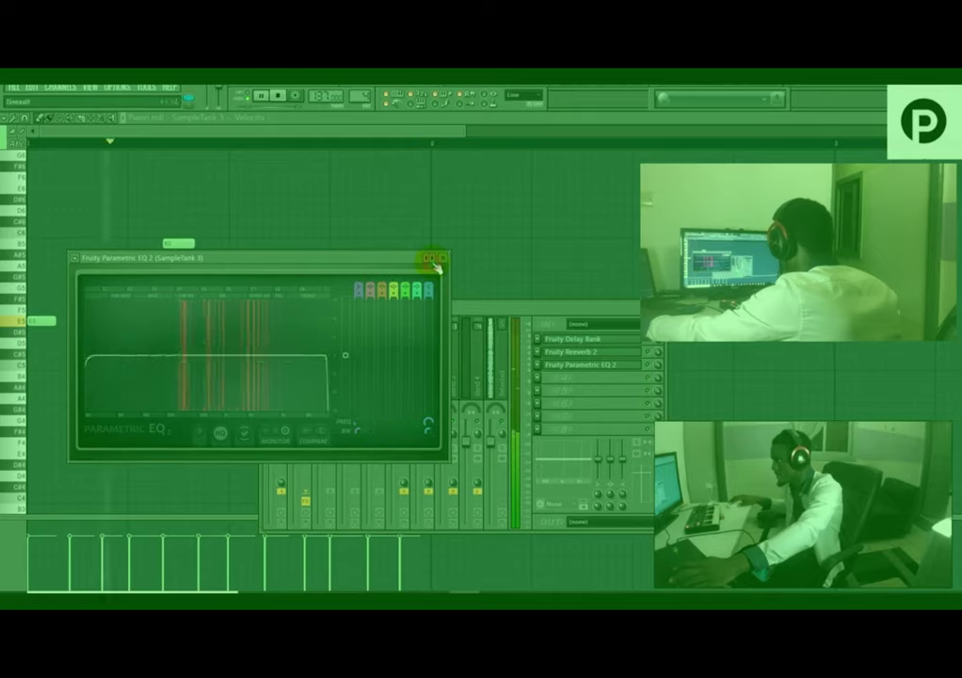
drag(96, 363, 182, 355)
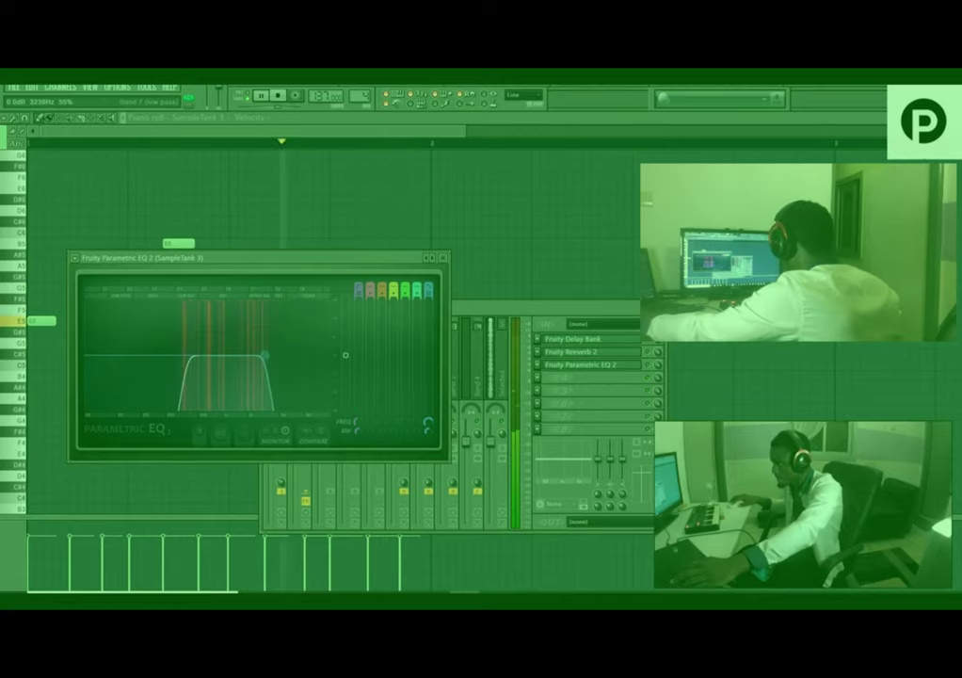
click(443, 257)
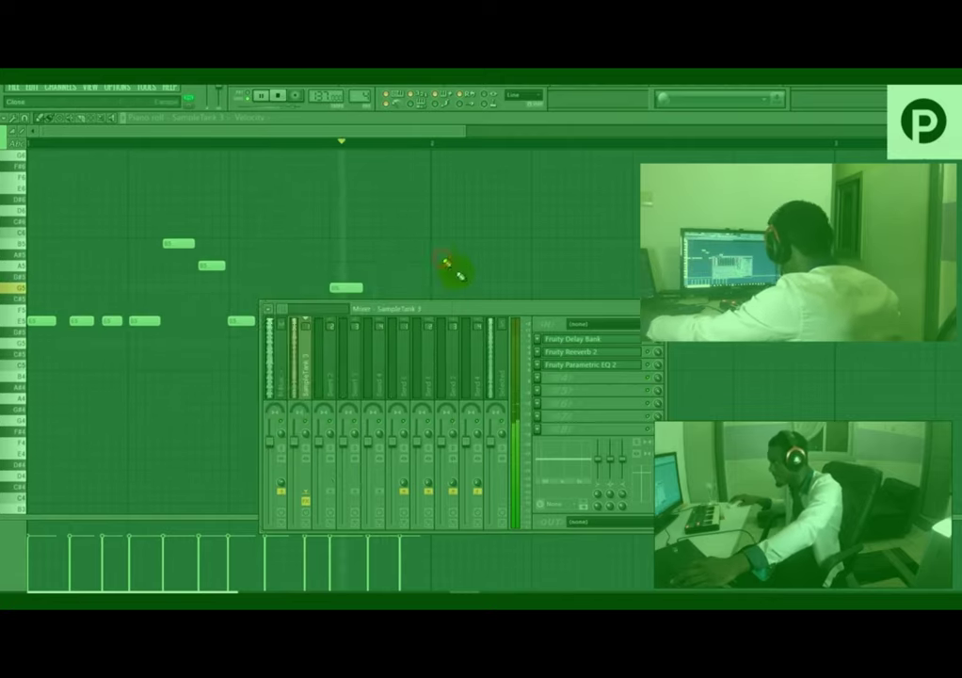
Add a second Fruity Parametric EQ 2 in the fourth effect slot and slightly boost its band 5.
click(543, 367)
mouse_move(543, 365)
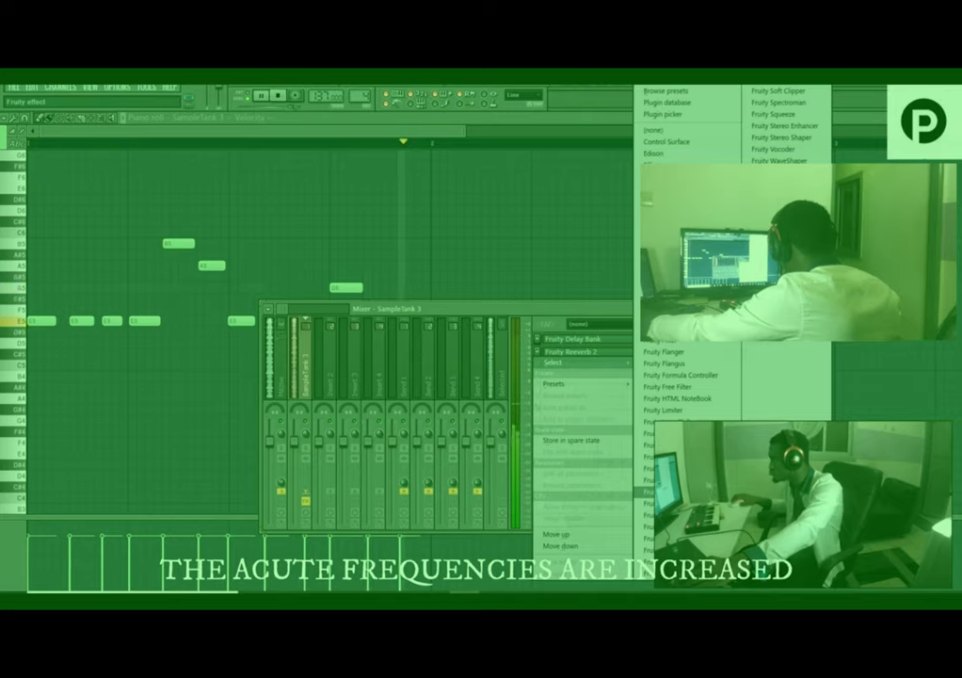
click(658, 491)
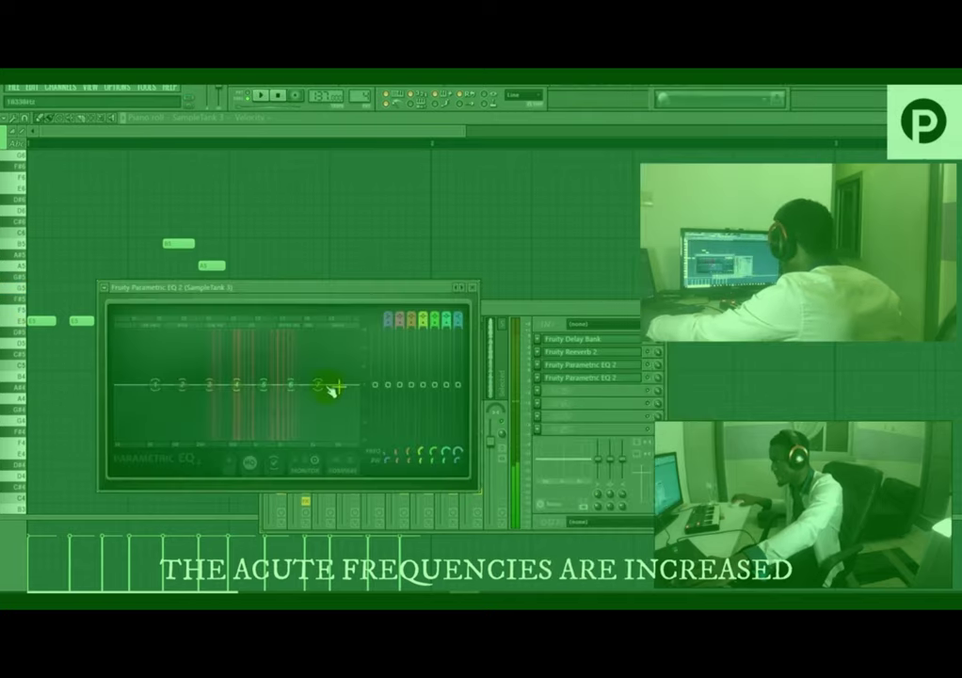
key(space)
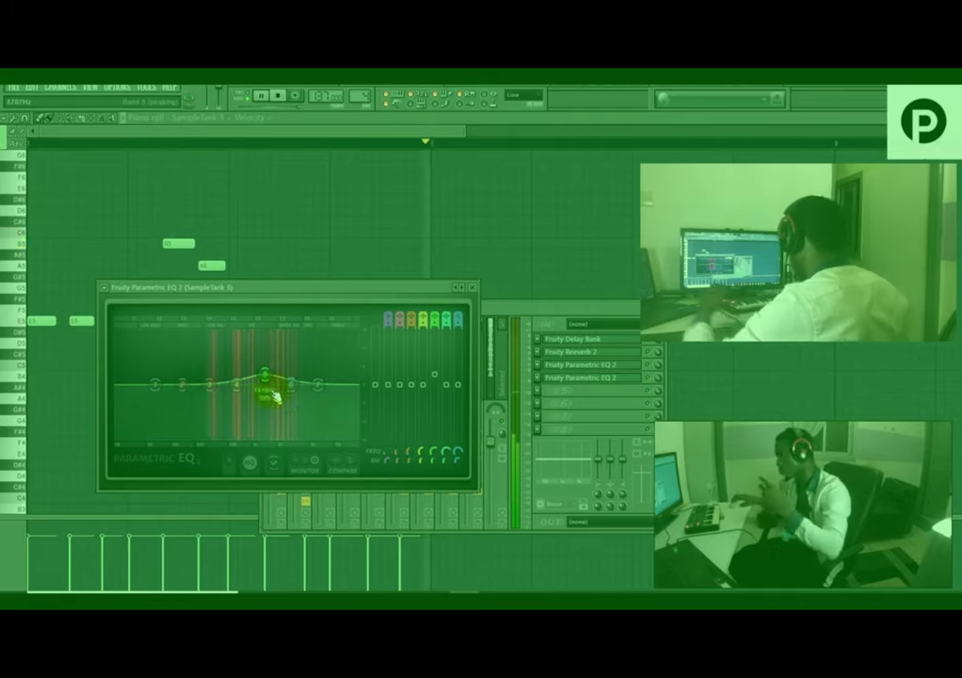
click(474, 287)
Reopen the first Parametric EQ 2, shift its high-pass cutoff lower, and close it.
click(620, 365)
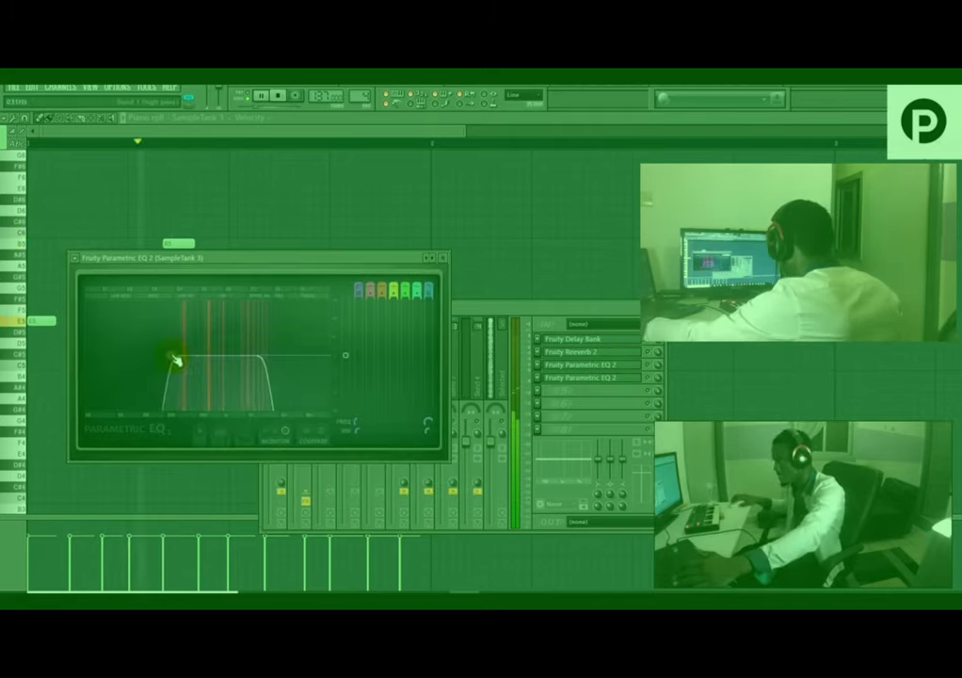
click(443, 257)
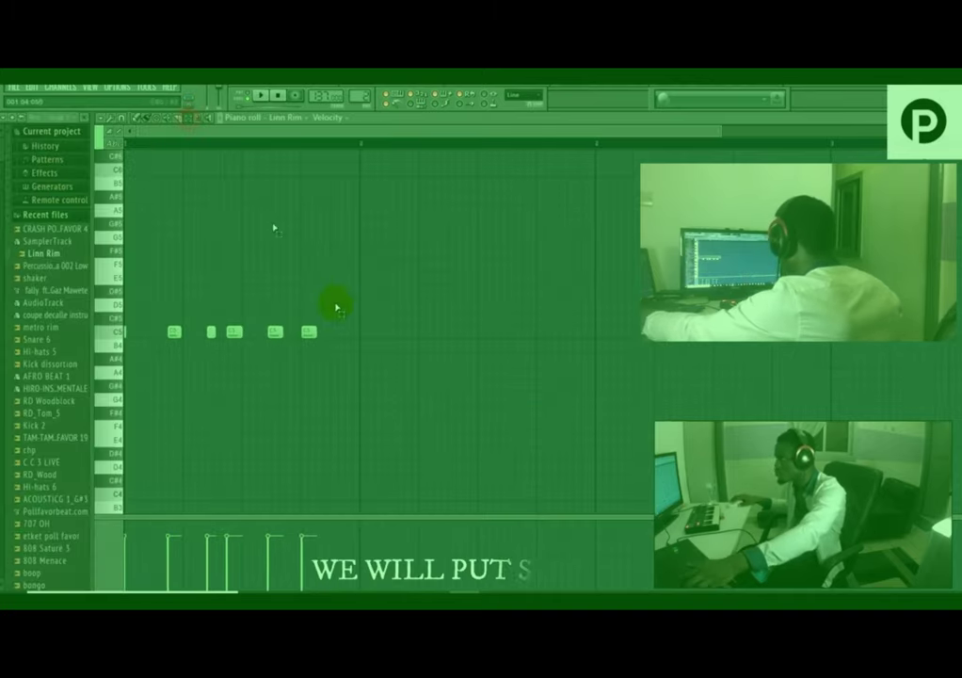
Copy all the Linn Rim notes into the shaker channel's piano roll and play the arrangement.
drag(337, 307, 97, 358)
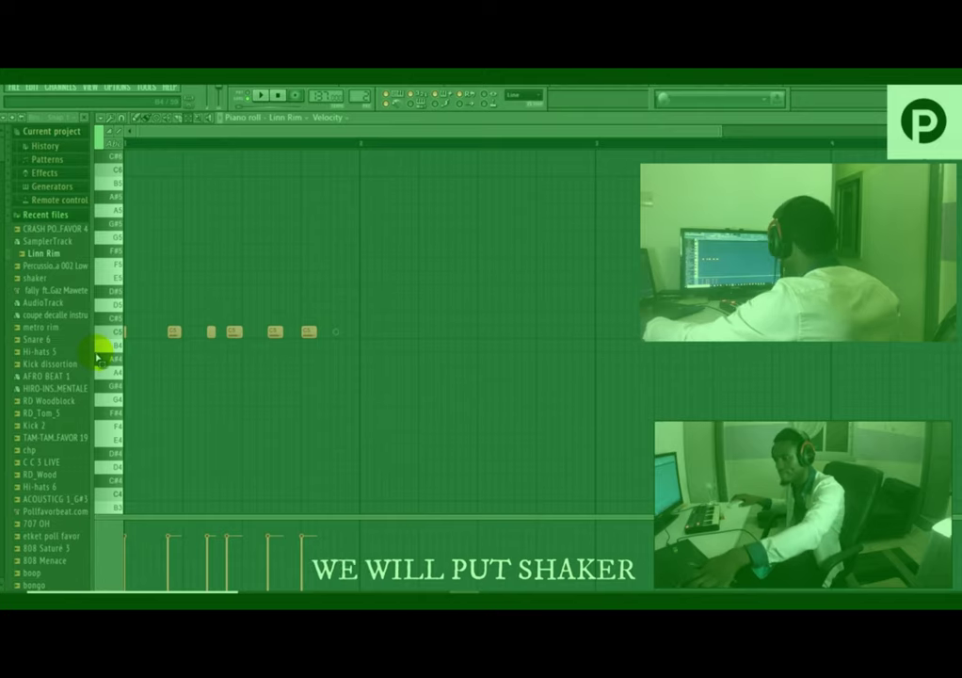
key(space)
key(F6)
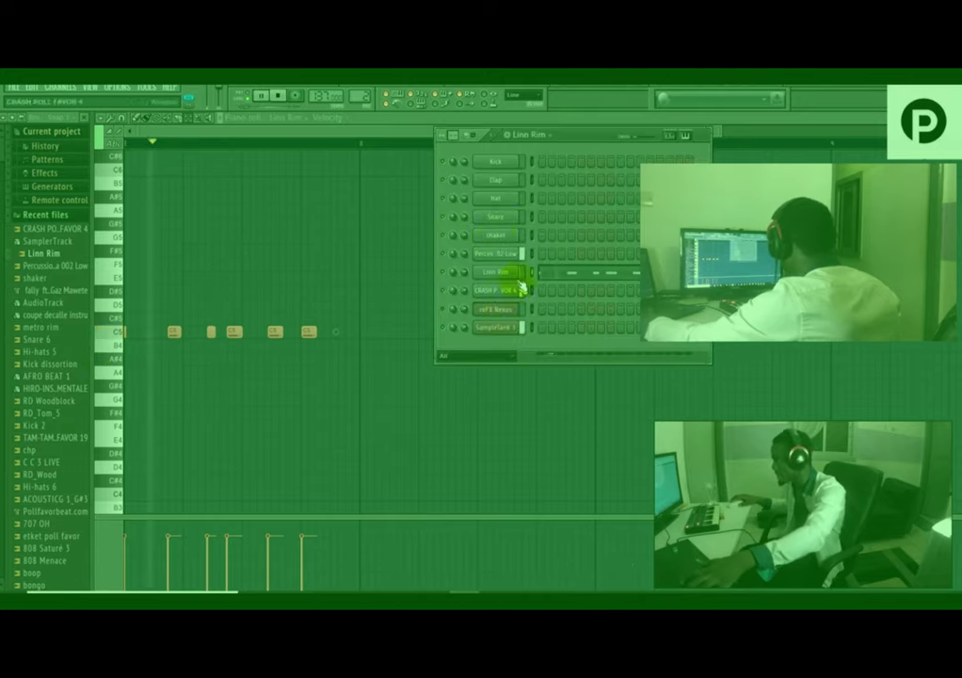
right_click(515, 238)
click(527, 242)
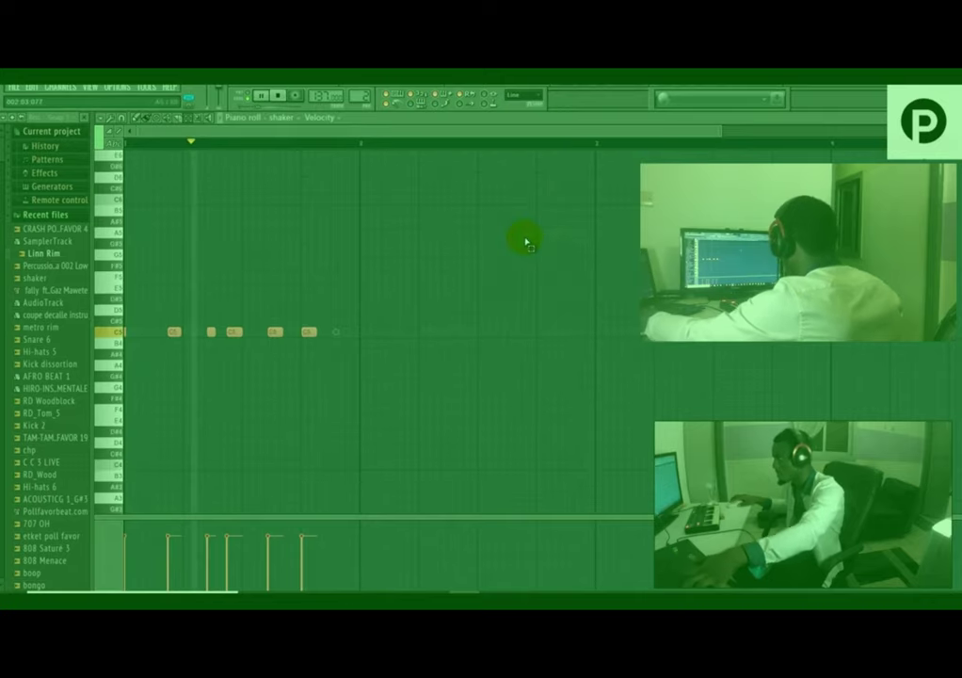
click(489, 100)
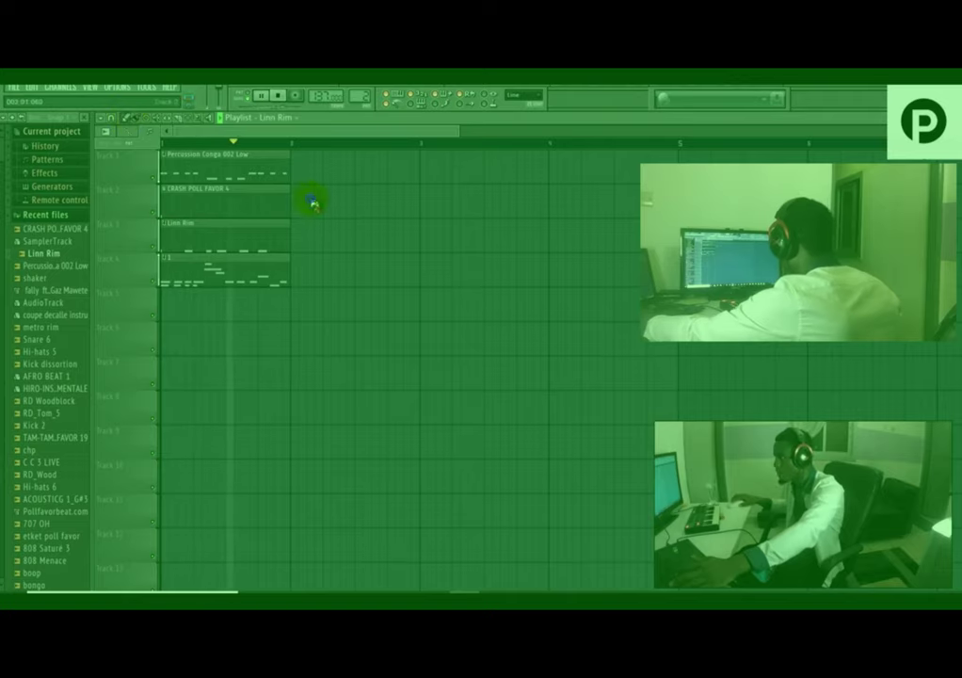
key(space)
Load the RD Woodblock sample into a new channel and place C5 notes in beats 2 and 4 of bar 1.
click(64, 403)
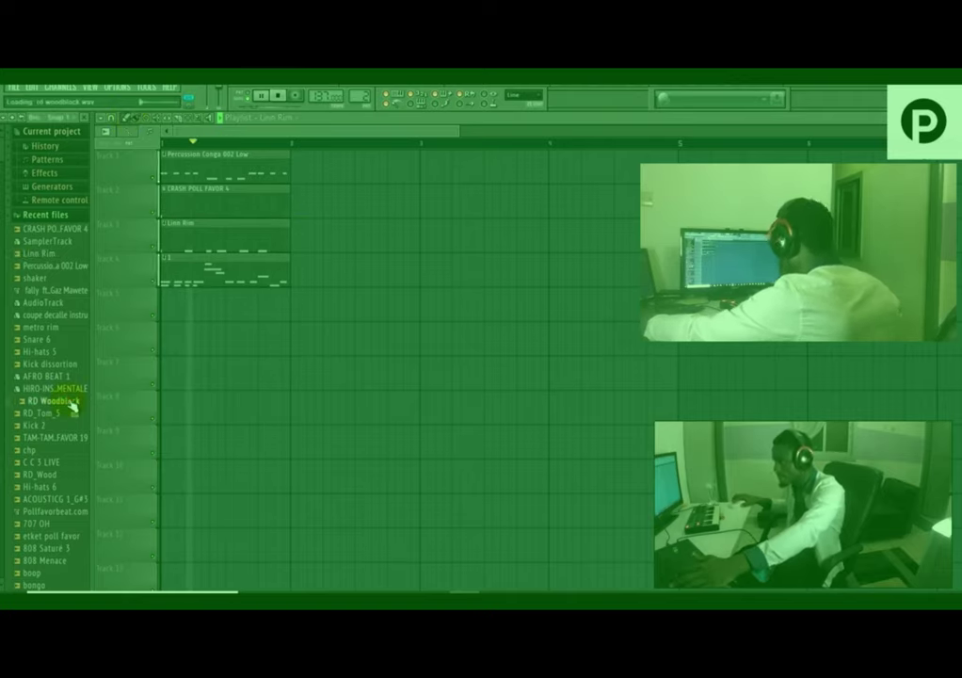
right_click(74, 401)
click(94, 413)
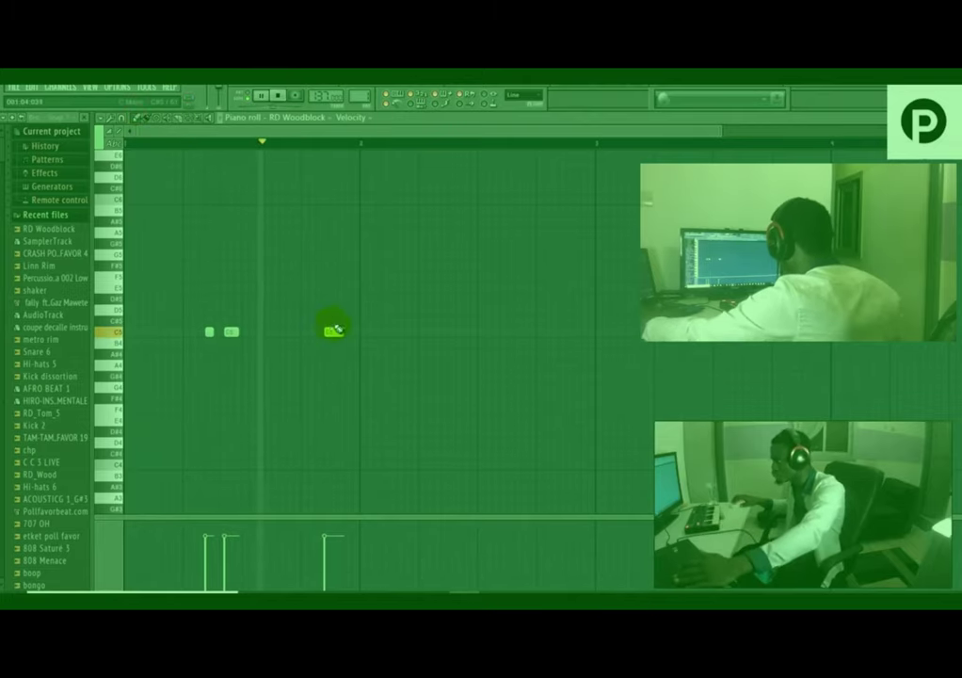
click(570, 88)
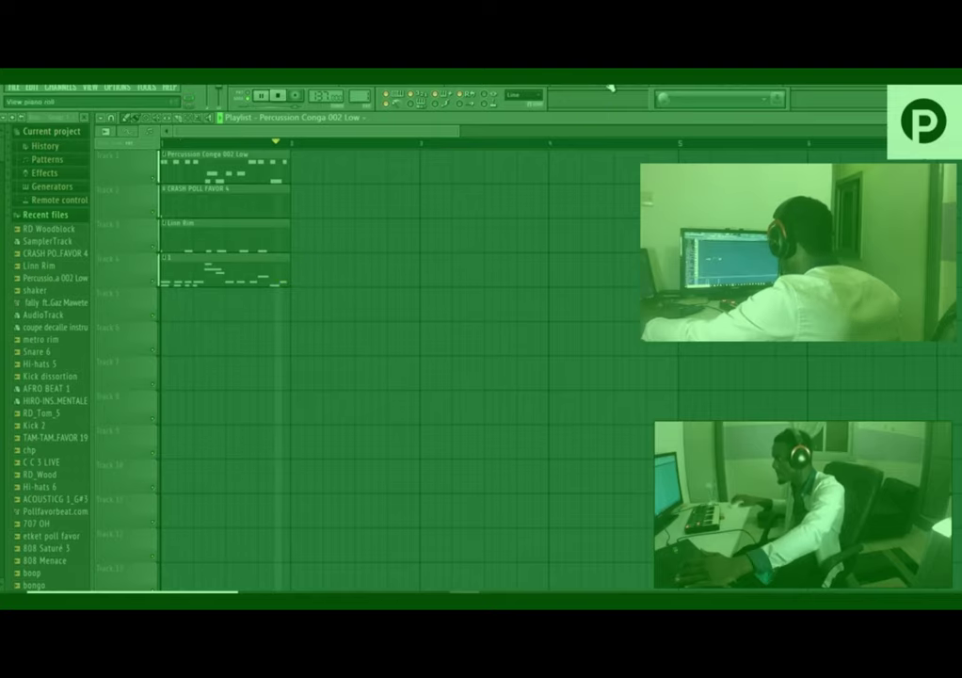
Add three more C5 woodblock notes to bar 1, two in beat 3 and one at the end of beat 4.
click(610, 88)
key(space)
click(272, 331)
double_click(274, 332)
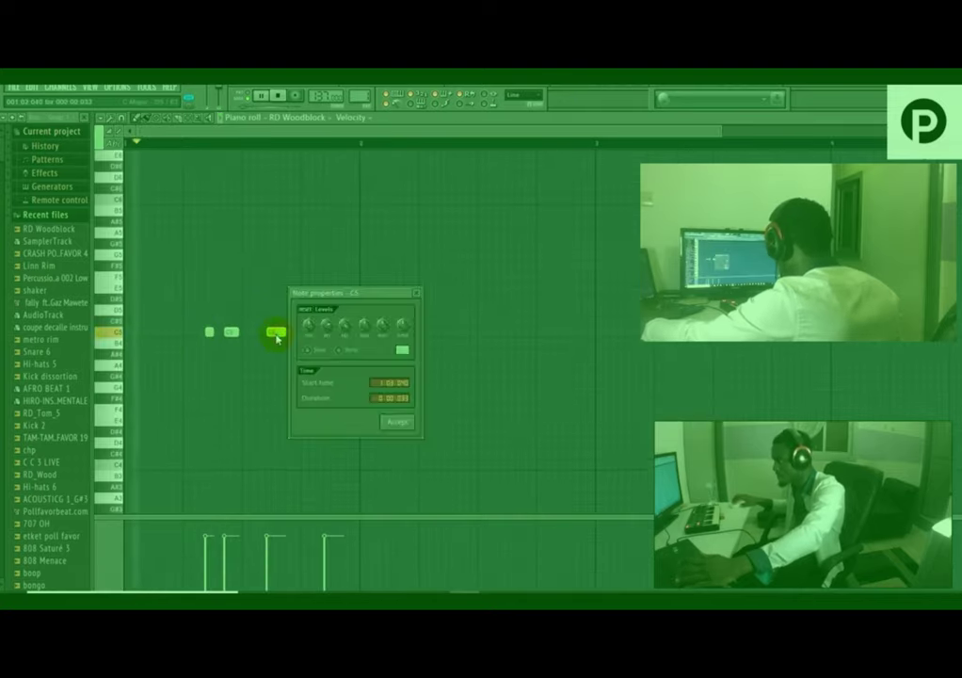
click(417, 293)
click(333, 331)
click(292, 332)
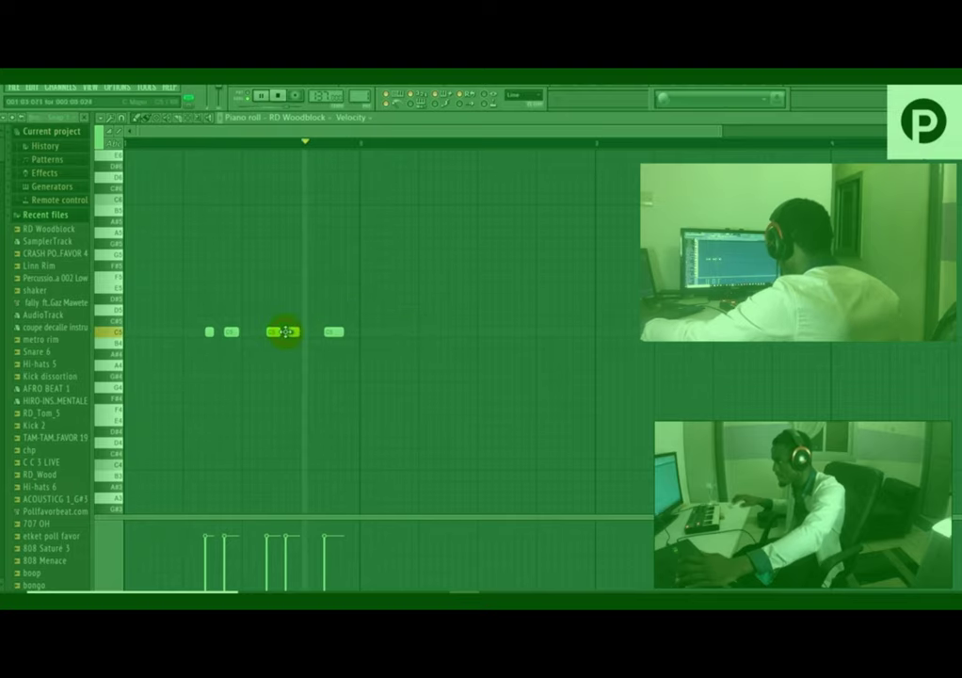
click(347, 332)
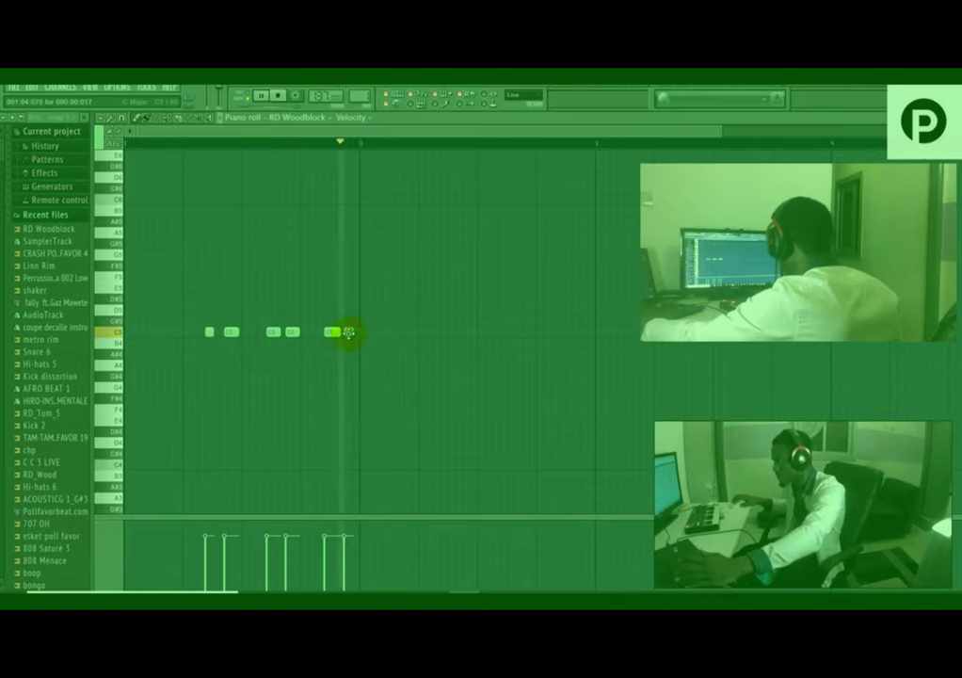
click(566, 85)
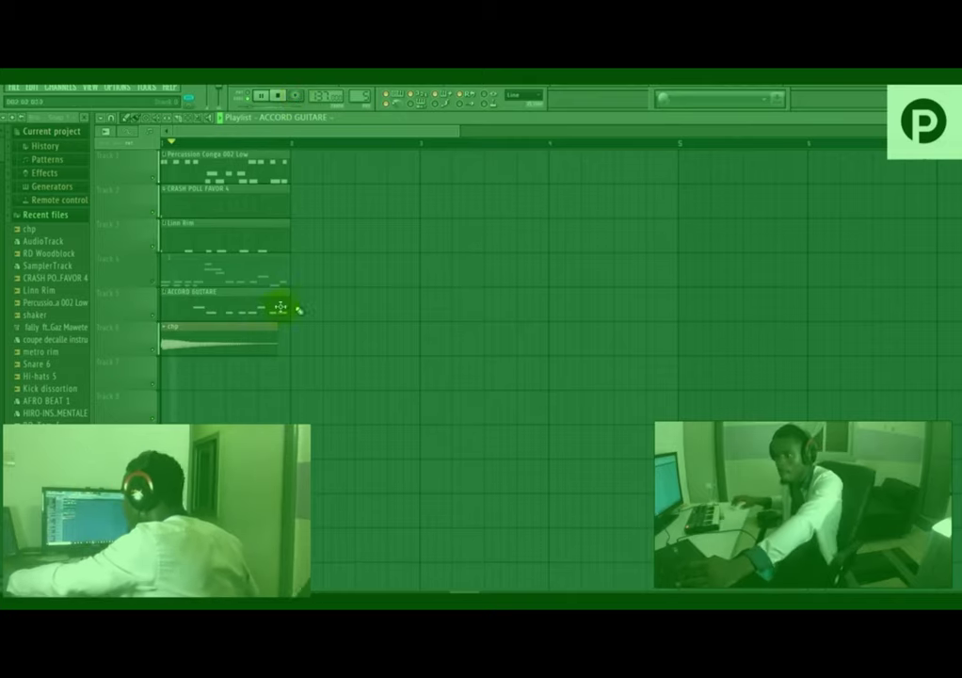
In the SampleTank 3 notes of the ACCORD GUITARE pattern, replace the last E4 note with a D4.
key(F6)
click(580, 334)
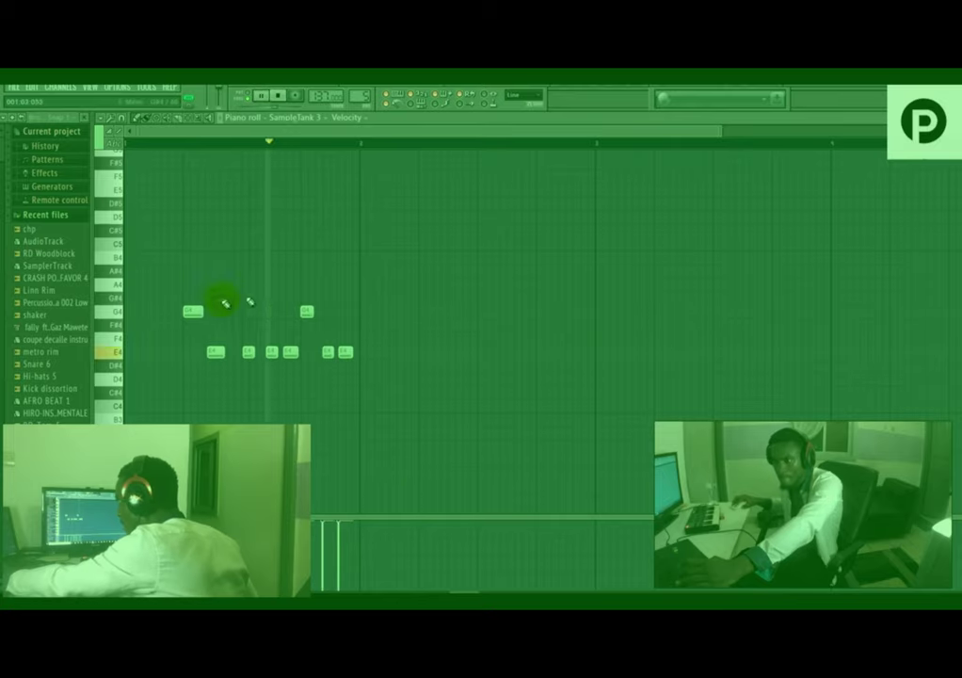
right_click(346, 350)
right_click(352, 378)
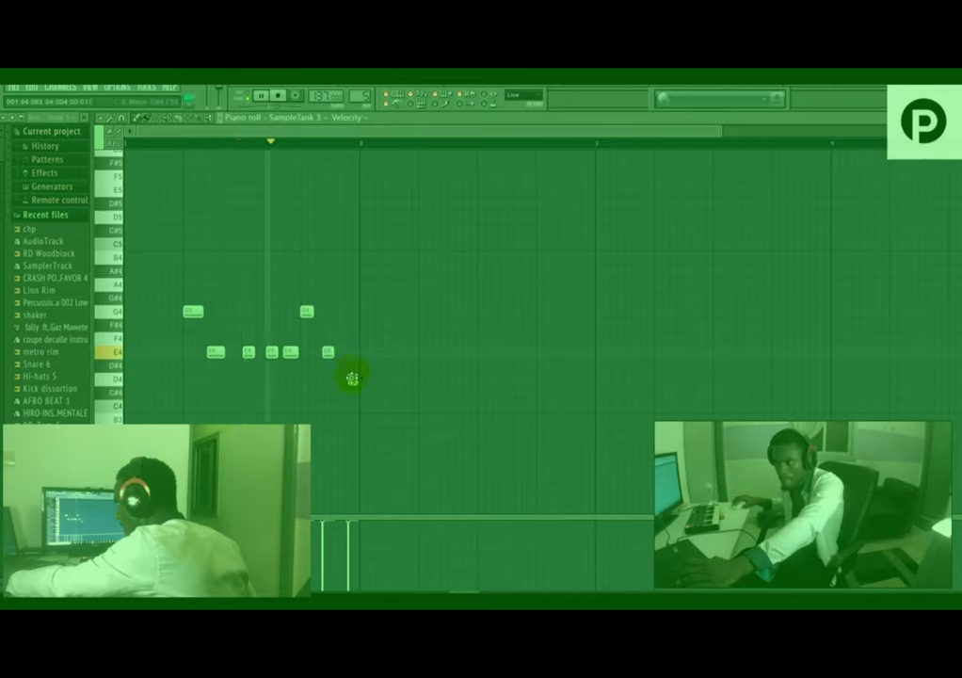
click(348, 379)
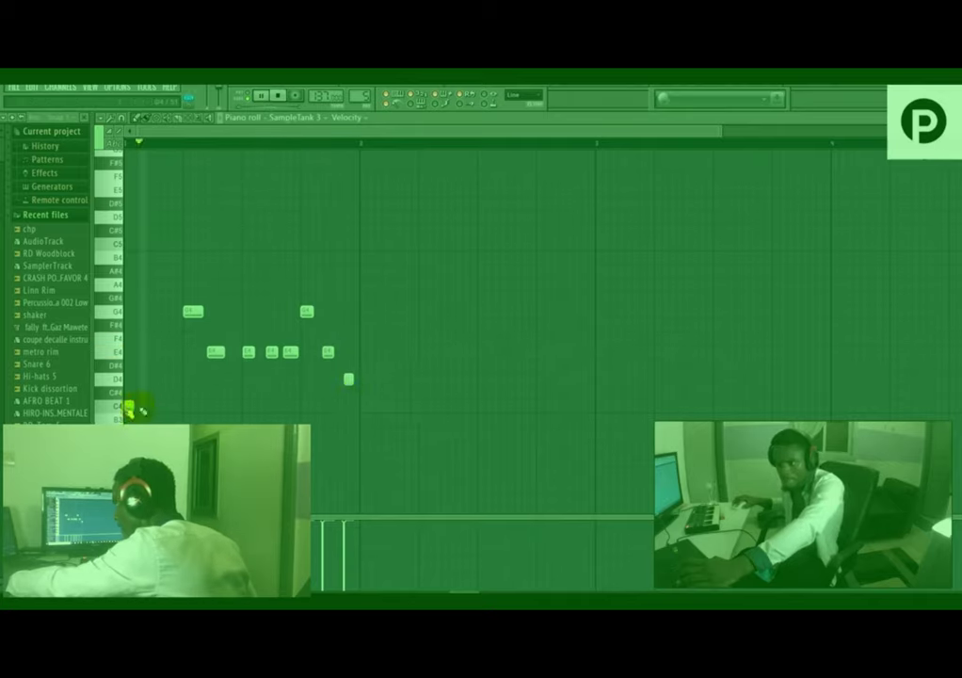
Add two E4 guitar notes in beat 1, one at the start of the bar and one before the first G4.
key(space)
key(space)
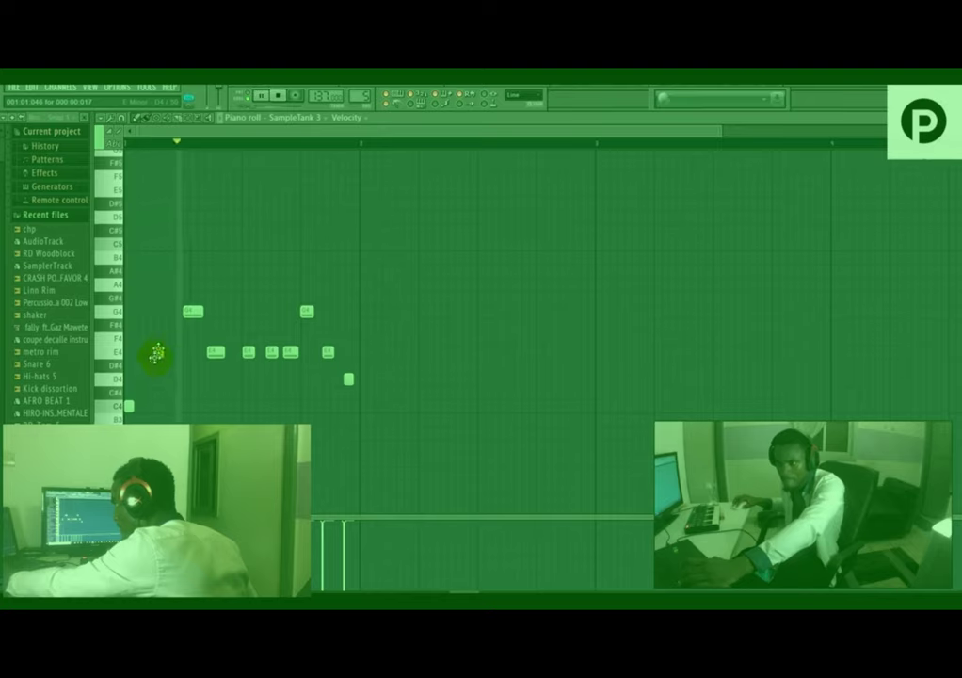
mouse_move(156, 352)
mouse_down()
mouse_move(152, 319)
mouse_move(157, 367)
mouse_move(153, 348)
mouse_move(163, 352)
mouse_up()
key(space)
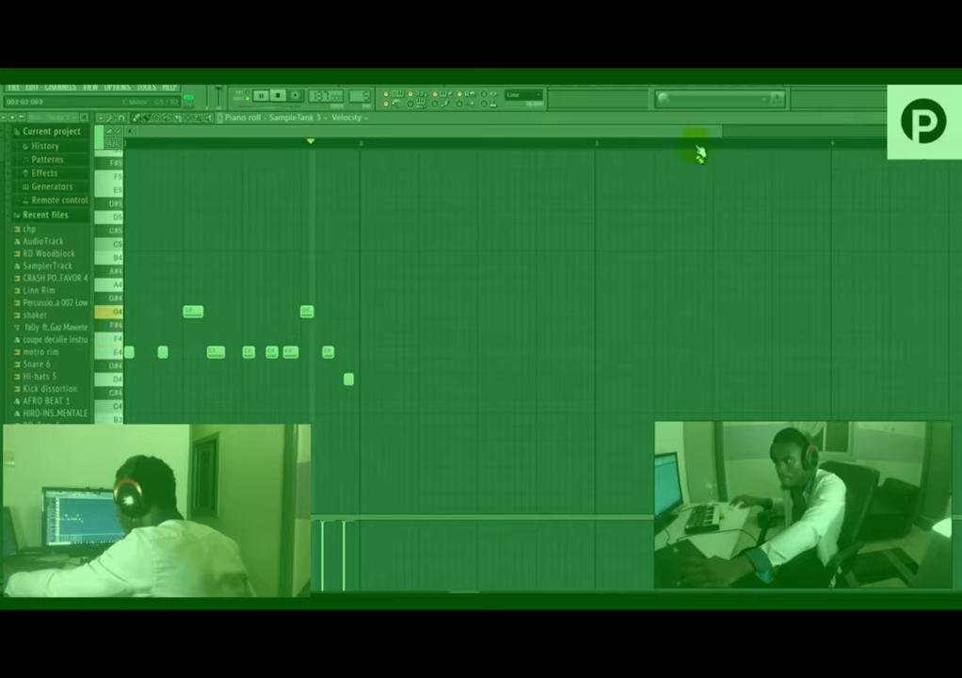
Lengthen the guitar pattern's final D4 note and shift the second and last E4 notes slightly earlier.
drag(655, 131, 498, 129)
key(space)
key(space)
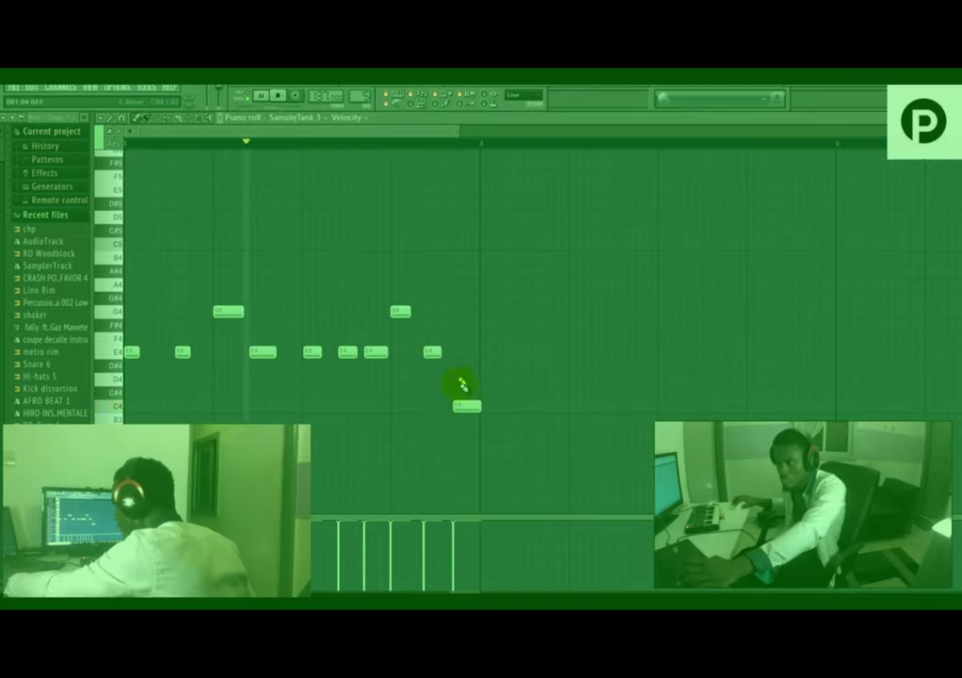
drag(461, 404, 429, 351)
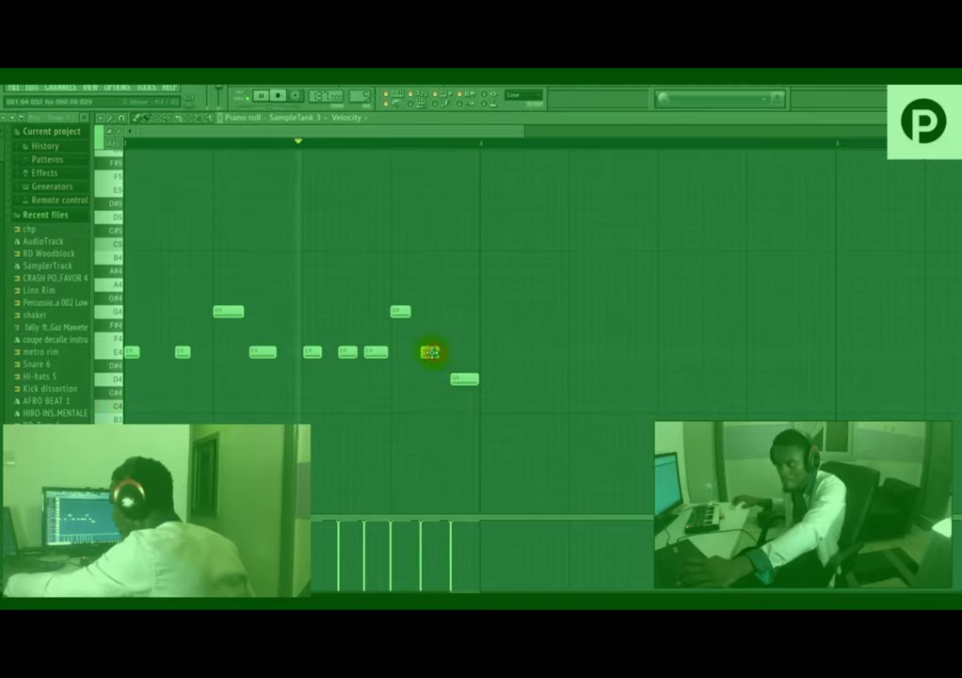
drag(167, 351, 171, 351)
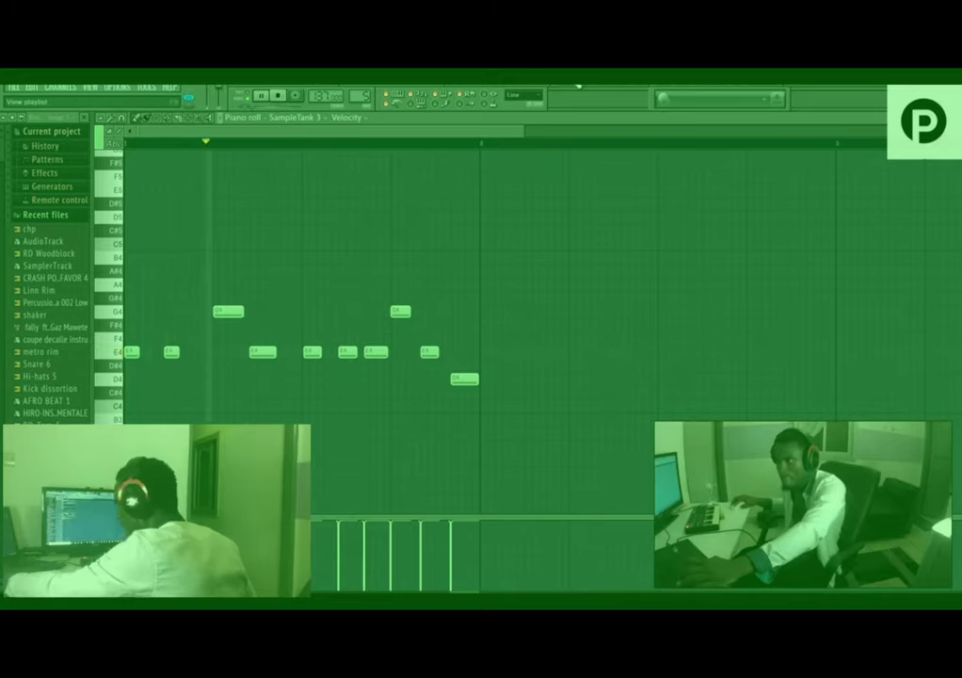
click(188, 97)
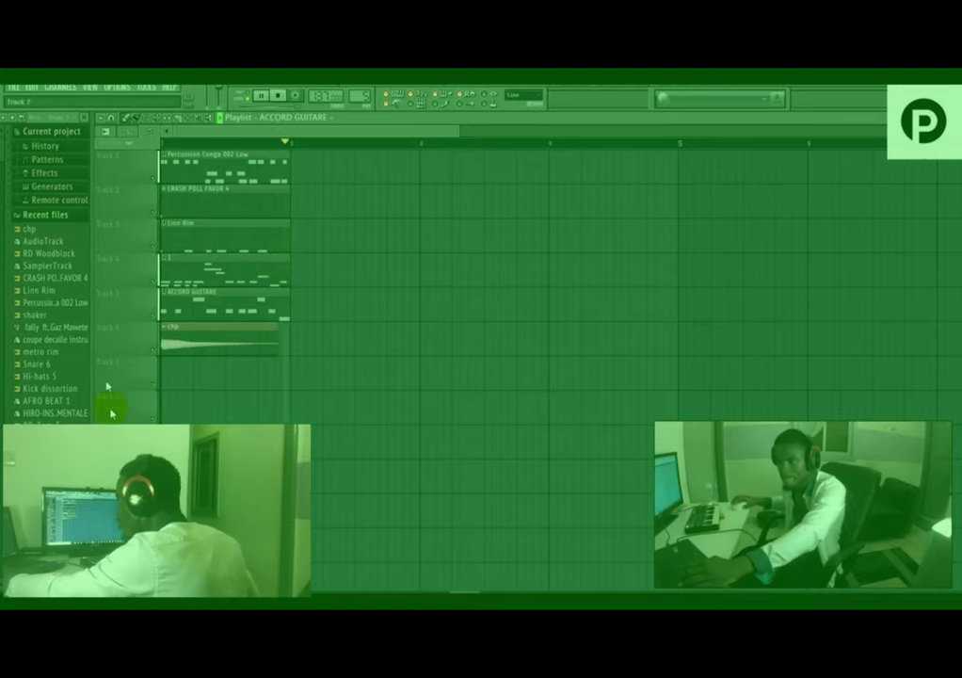
key(space)
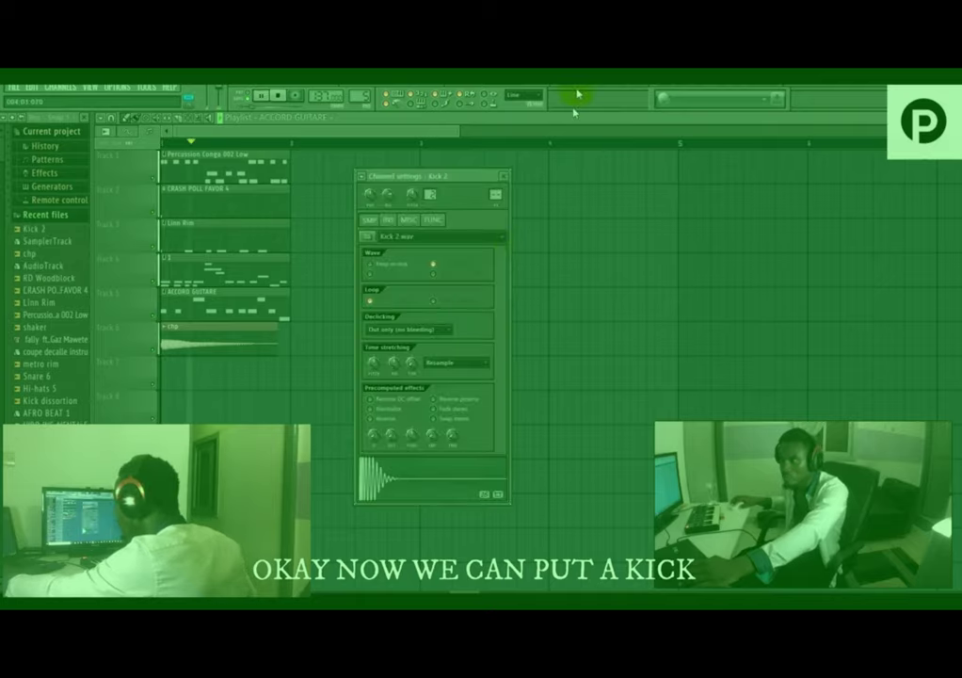
Place a C5 Kick 2 note on each of the four beats of bar 1.
click(439, 98)
right_click(511, 365)
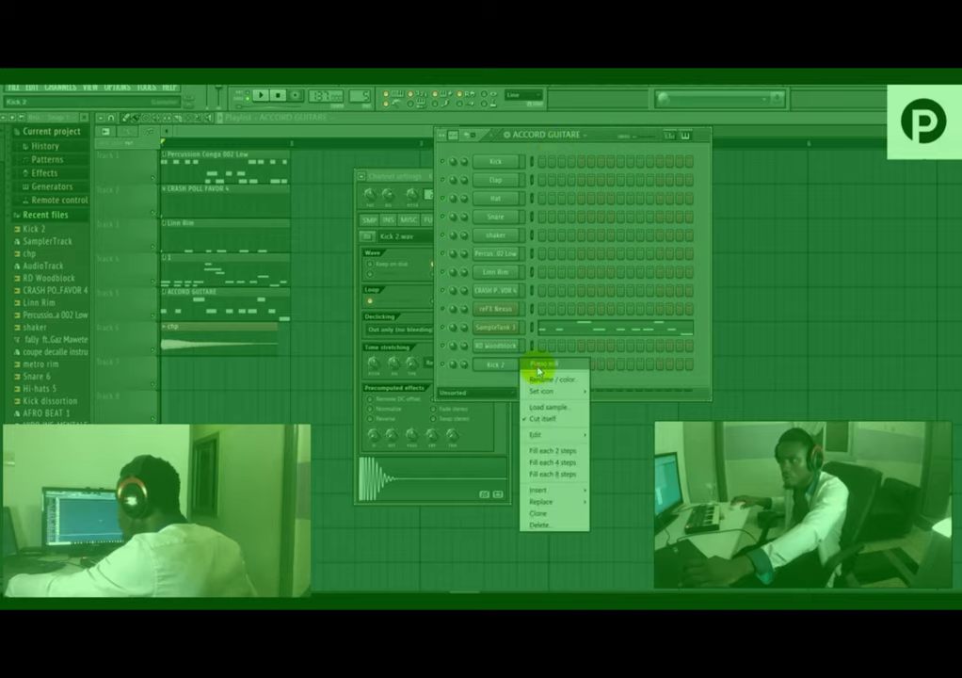
click(539, 370)
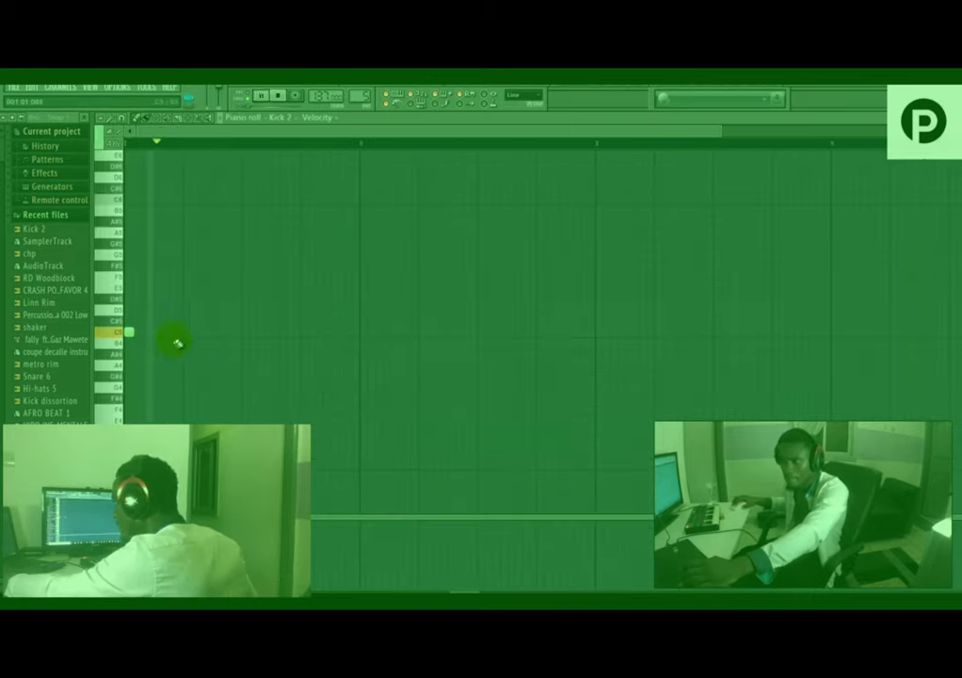
click(241, 333)
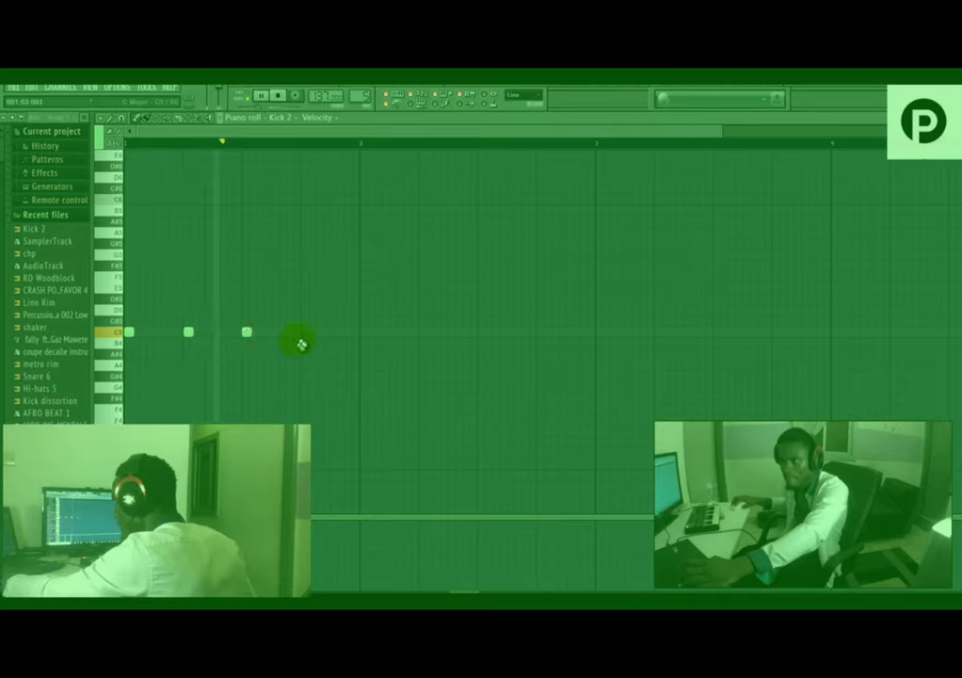
click(303, 333)
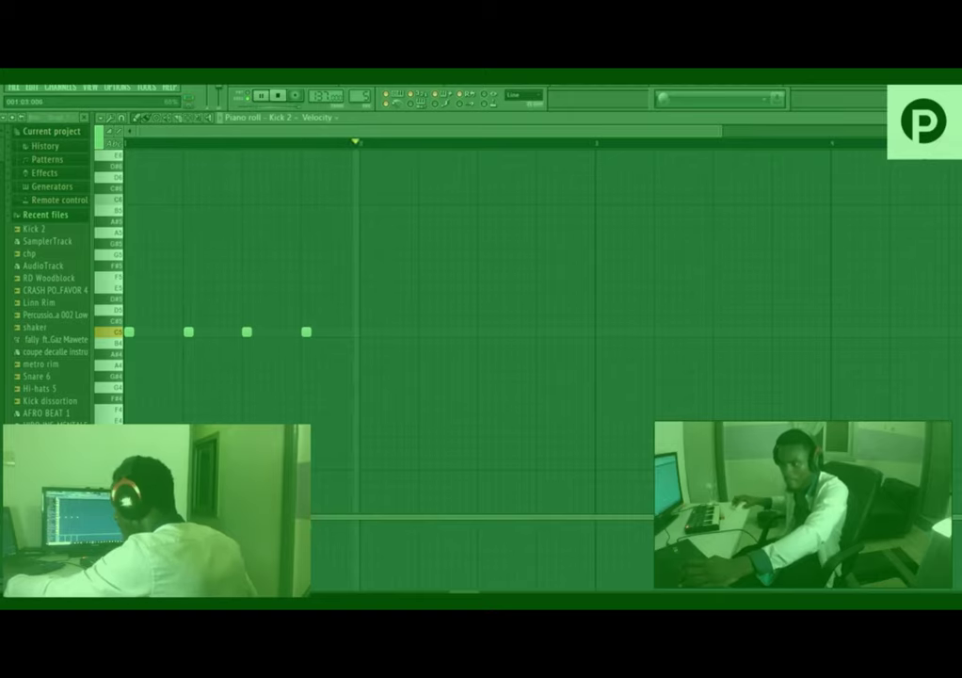
key(F5)
drag(284, 336, 277, 337)
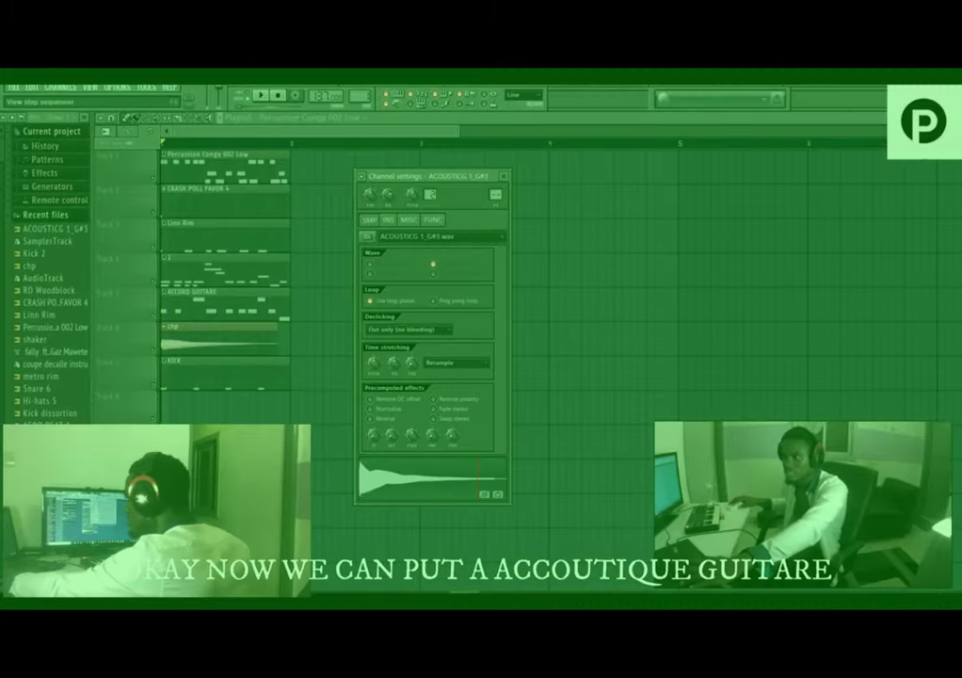
Write a one-bar acoustic guitar line of D4 and E4 notes on the ACOUSTICG 1_G#3 channel, with the third note at G4.
key(F6)
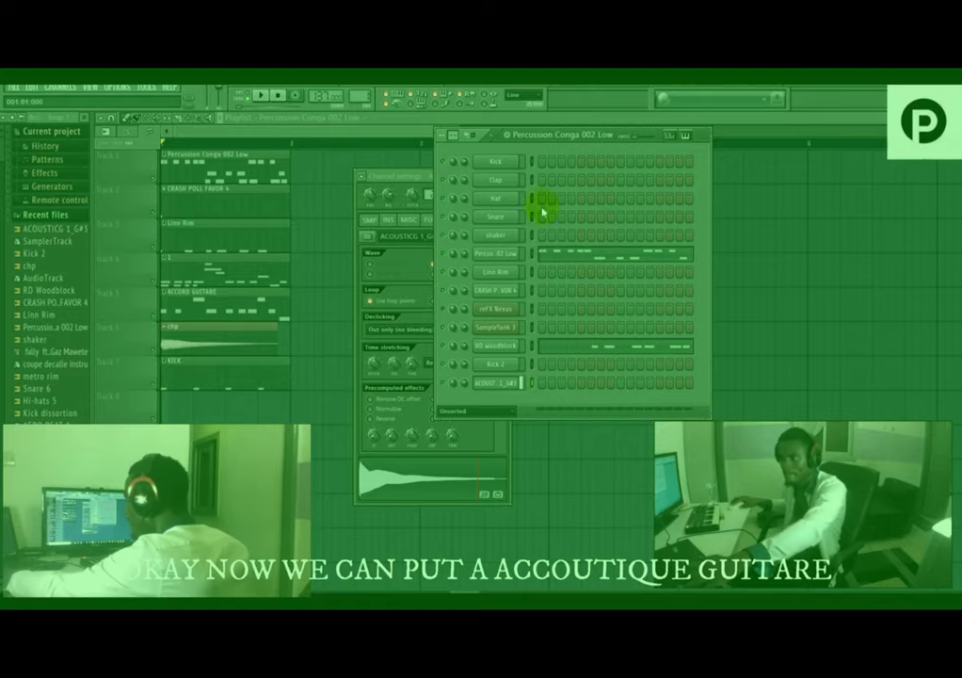
key(F9)
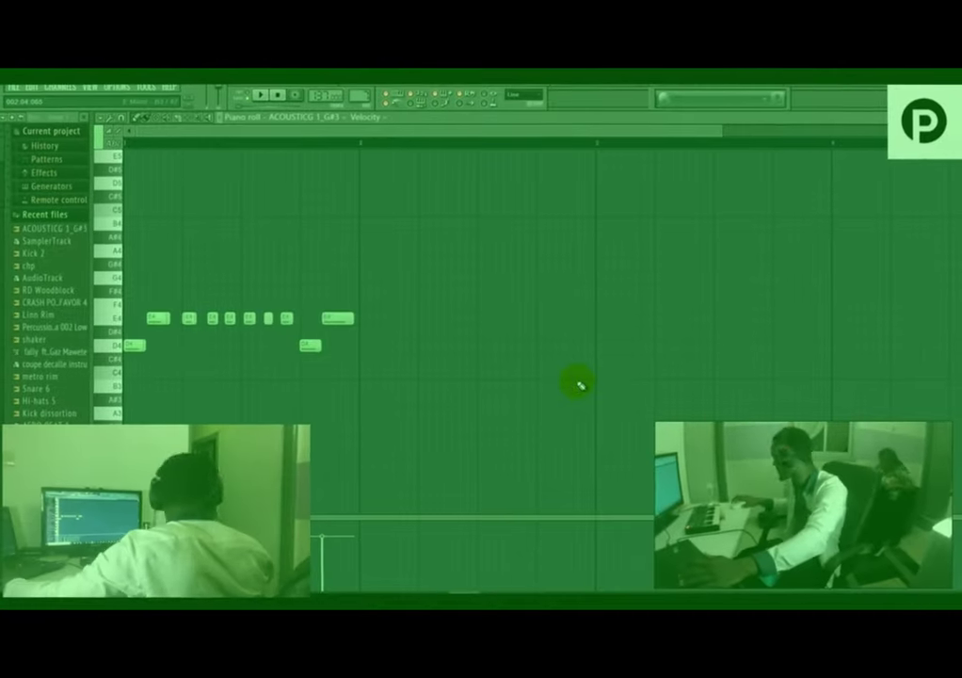
key(space)
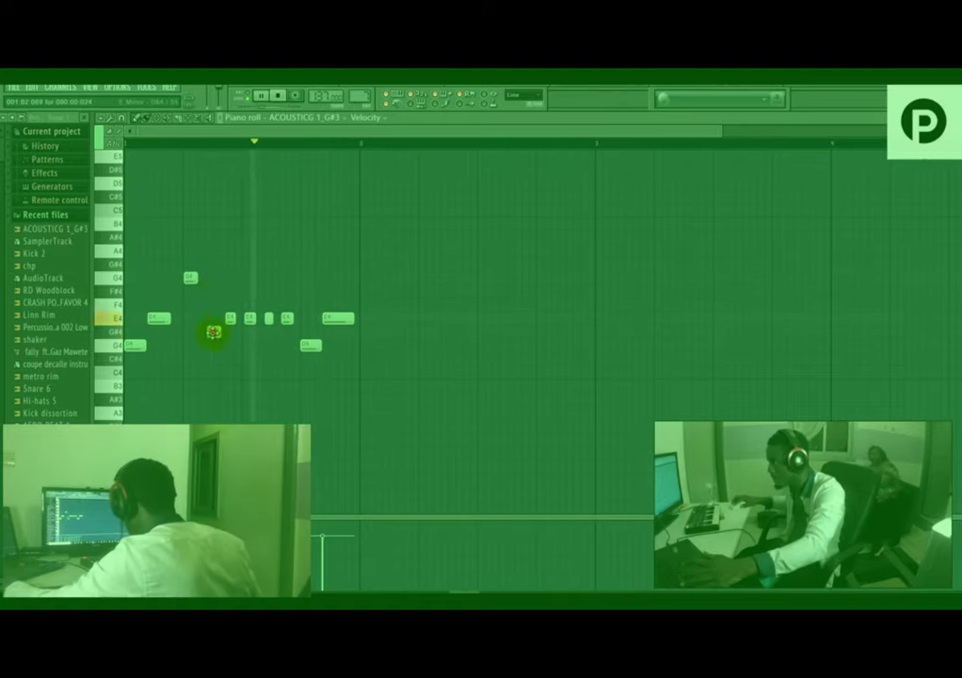
click(212, 318)
key(space)
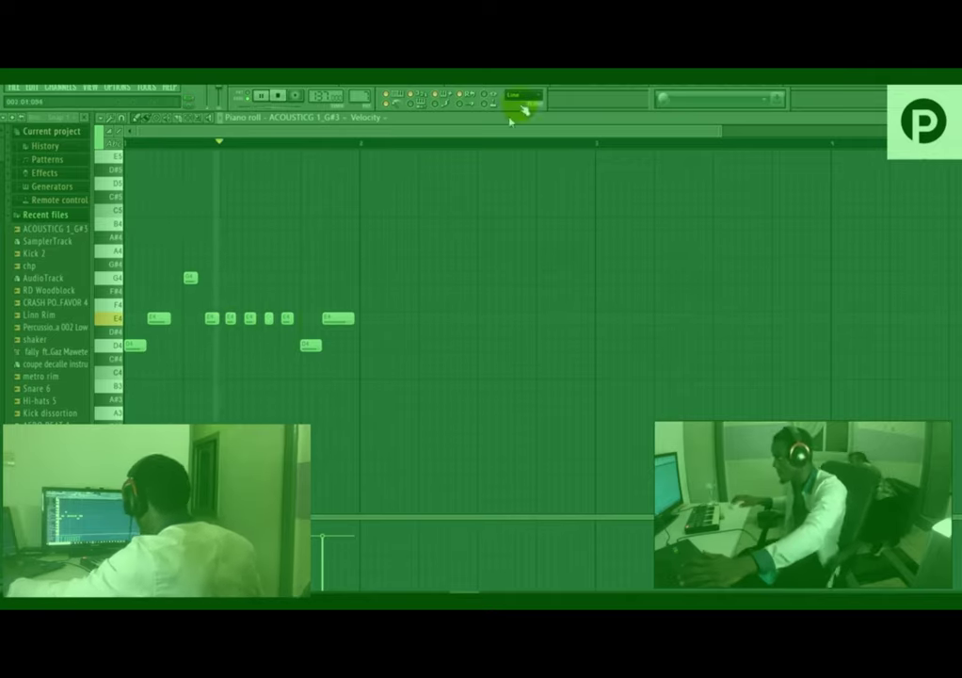
click(564, 88)
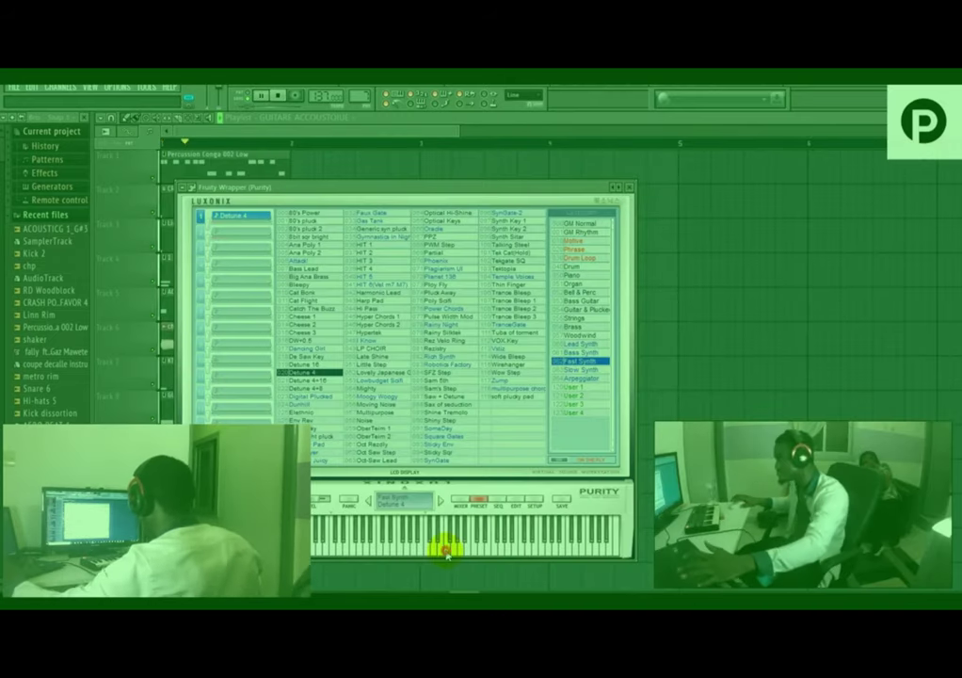
Move the Purity lead's opening note to D6 and remove the extra E6 note at the start of the bar.
click(408, 128)
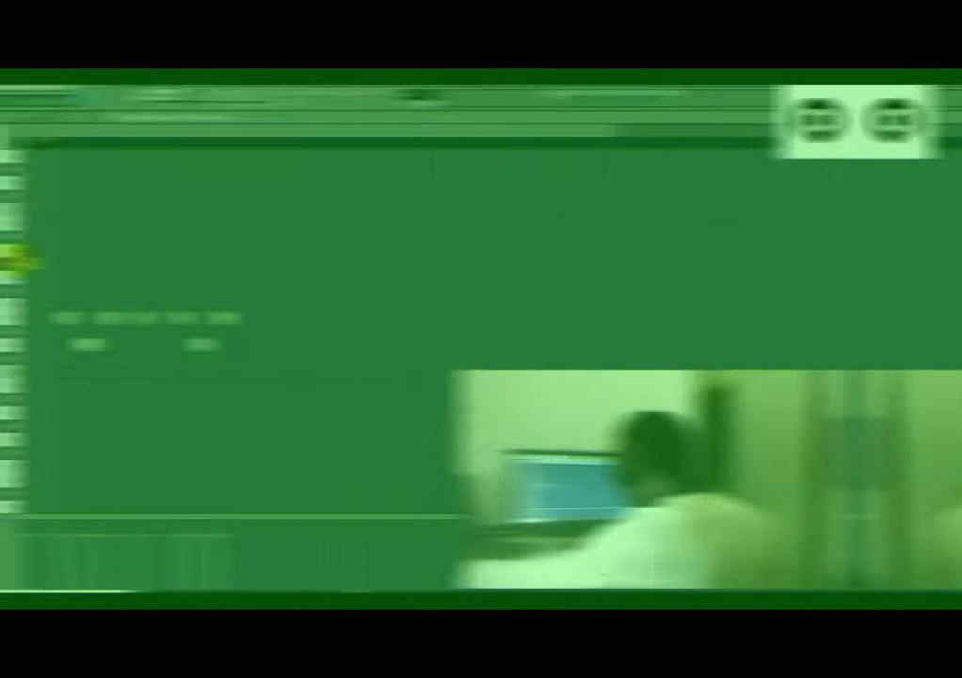
drag(142, 289, 144, 305)
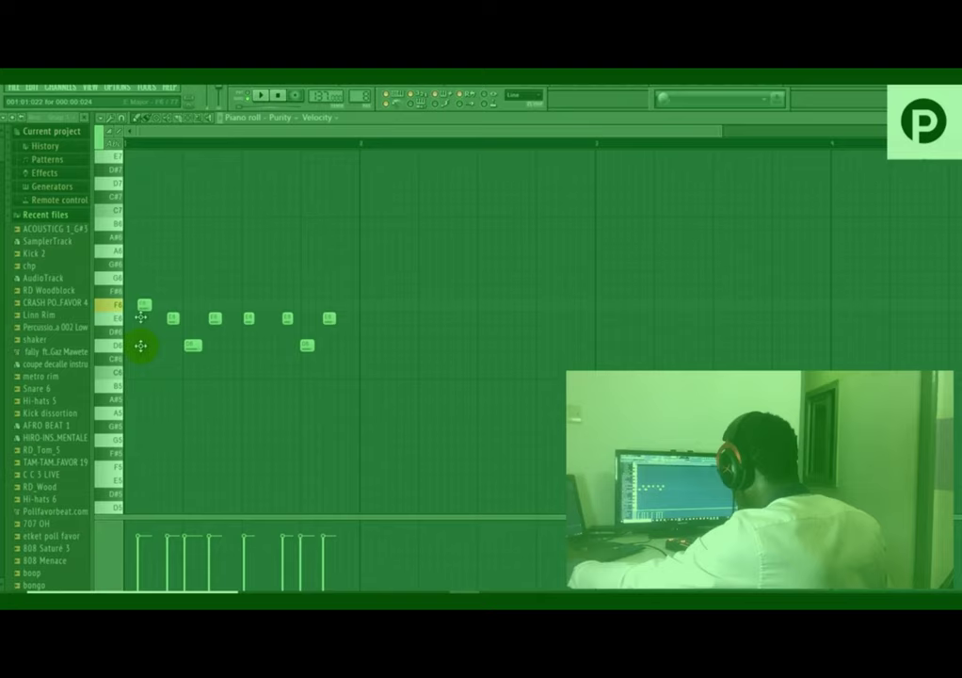
drag(143, 347, 147, 344)
click(133, 320)
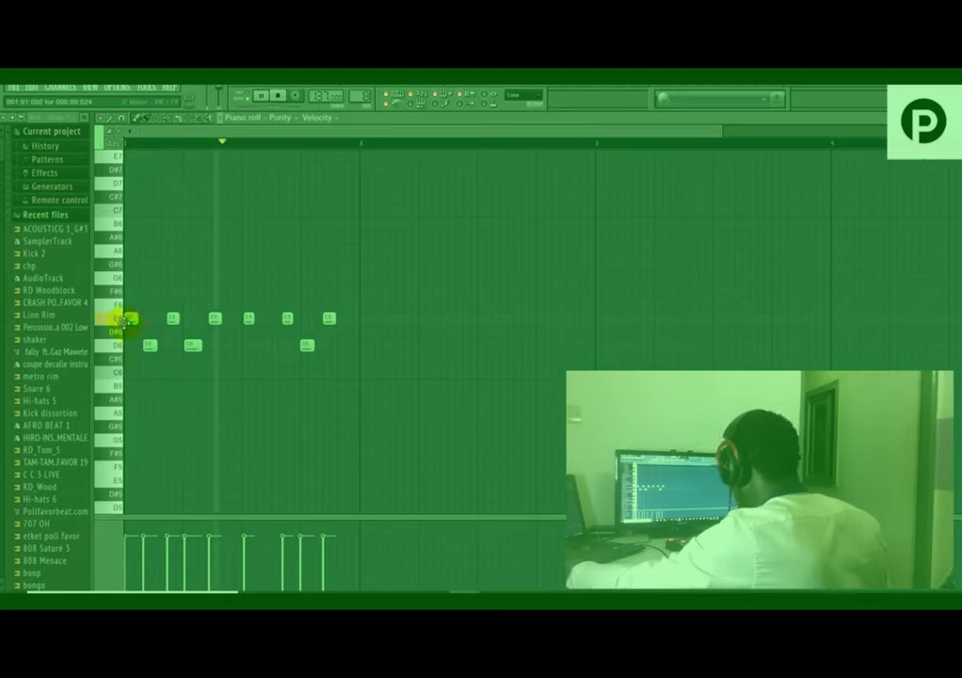
right_click(128, 318)
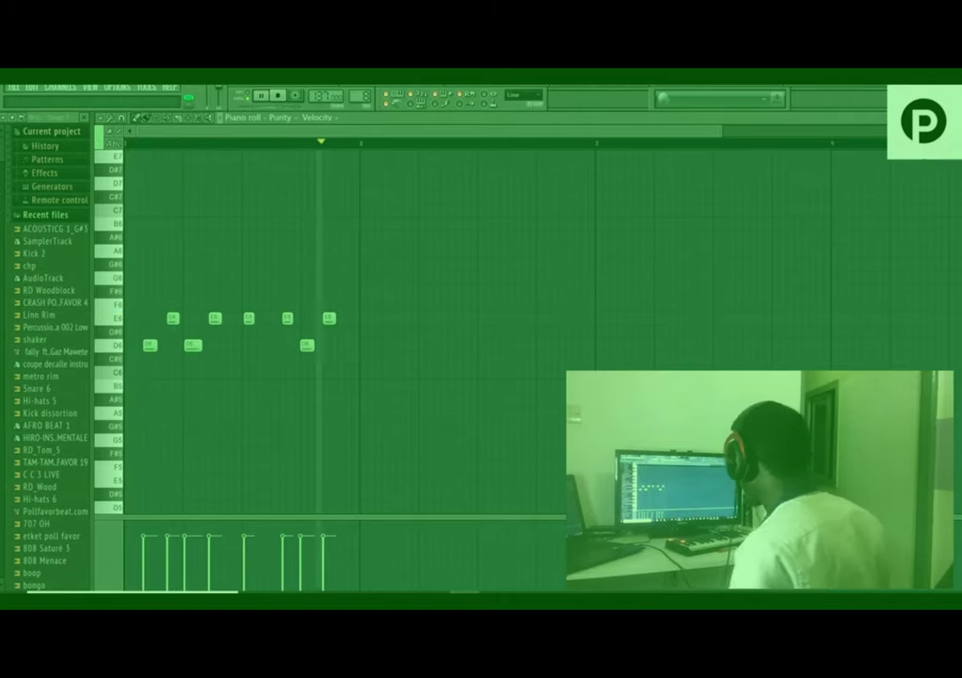
Select all playlist clips from the conga track to the LEAD track and duplicate them into bar 2.
click(393, 94)
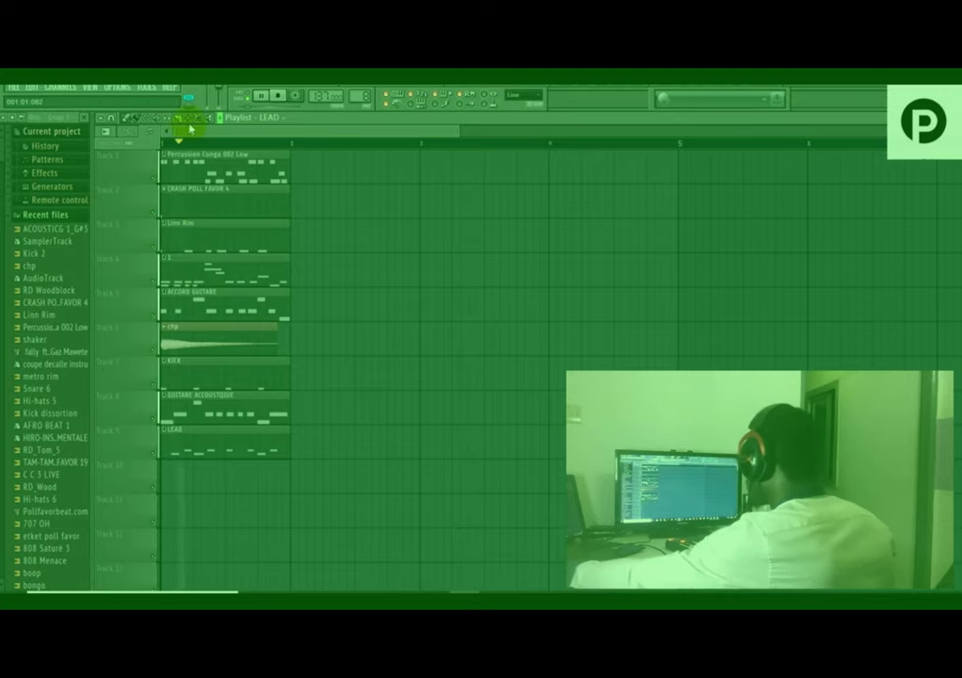
drag(166, 154, 287, 441)
key(ctrl+b)
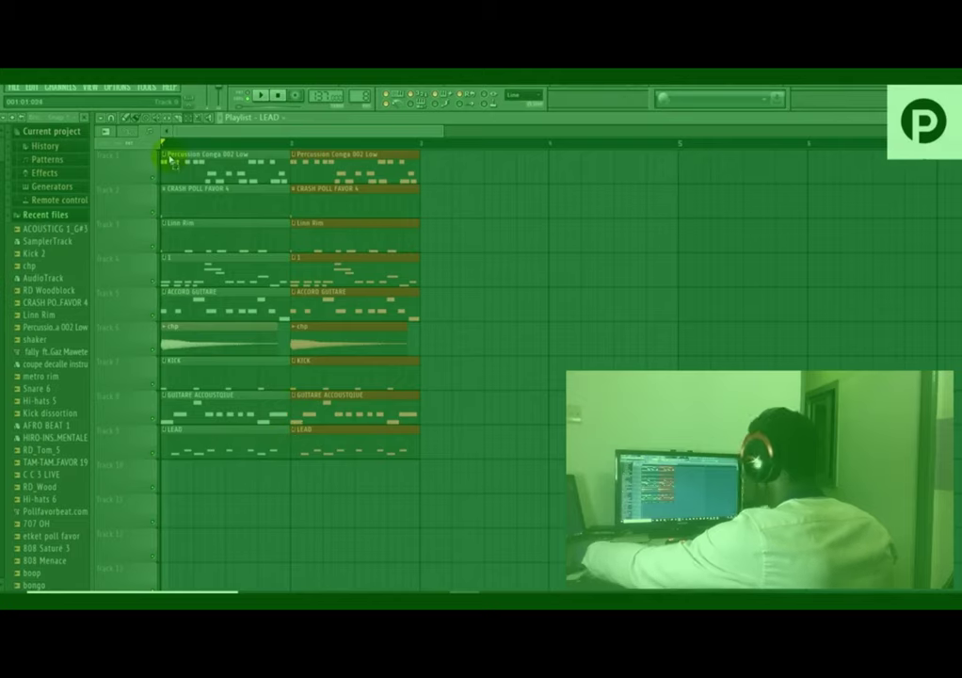